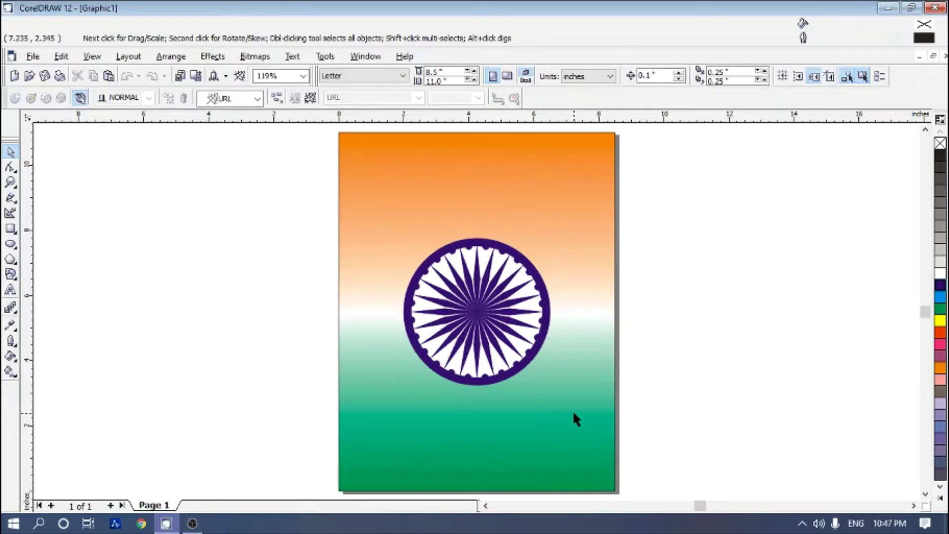
key(ctrl+z)
key(ctrl+shift+z)
key(ctrl+z)
key(ctrl+shift+z)
key(ctrl+z)
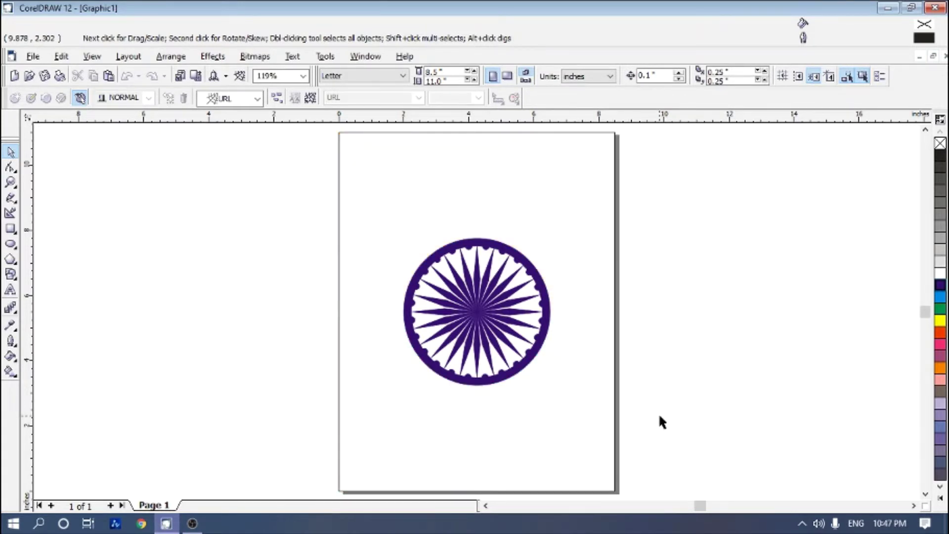
key(ctrl+shift+z)
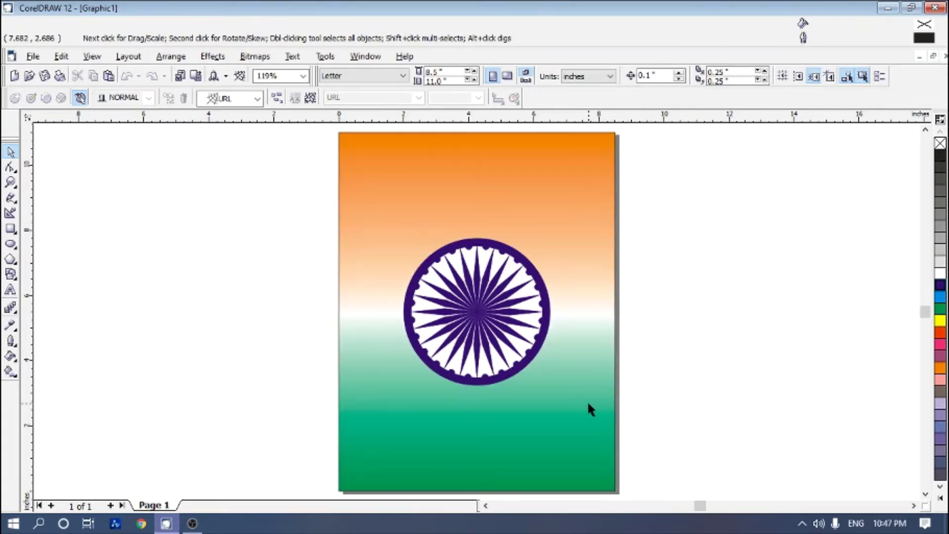
key(ctrl+z)
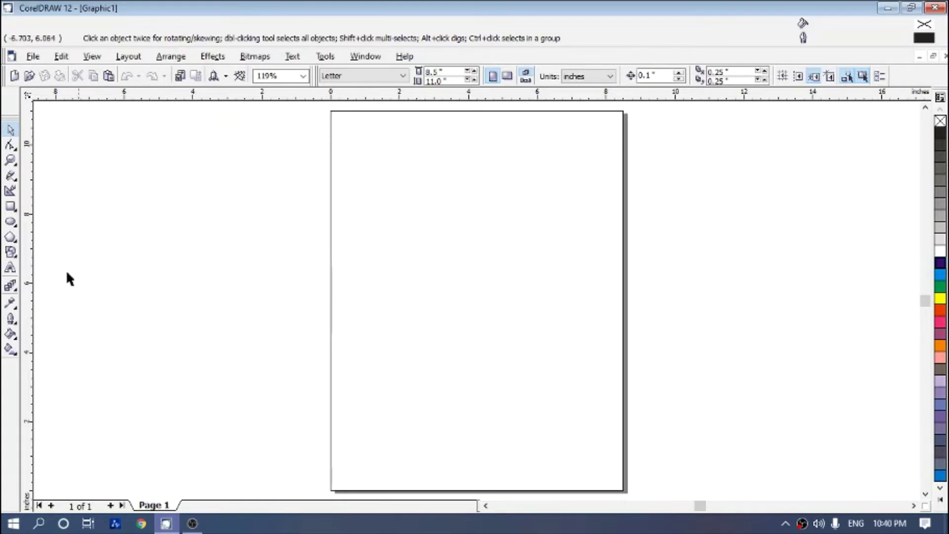
- Draw a narrow upright four-sided polygon in the page's upper half and set its size to 0.2 by 2 inches
click(12, 238)
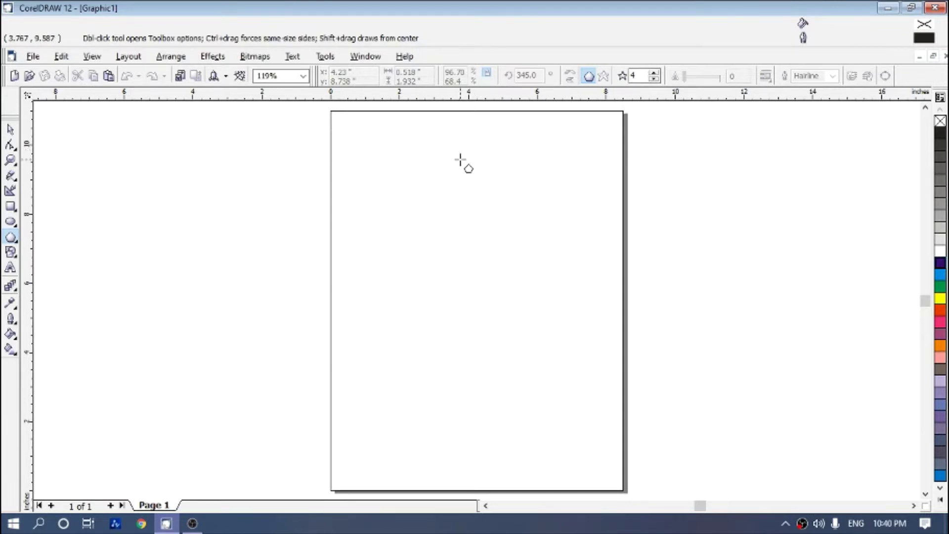
drag(469, 158, 483, 287)
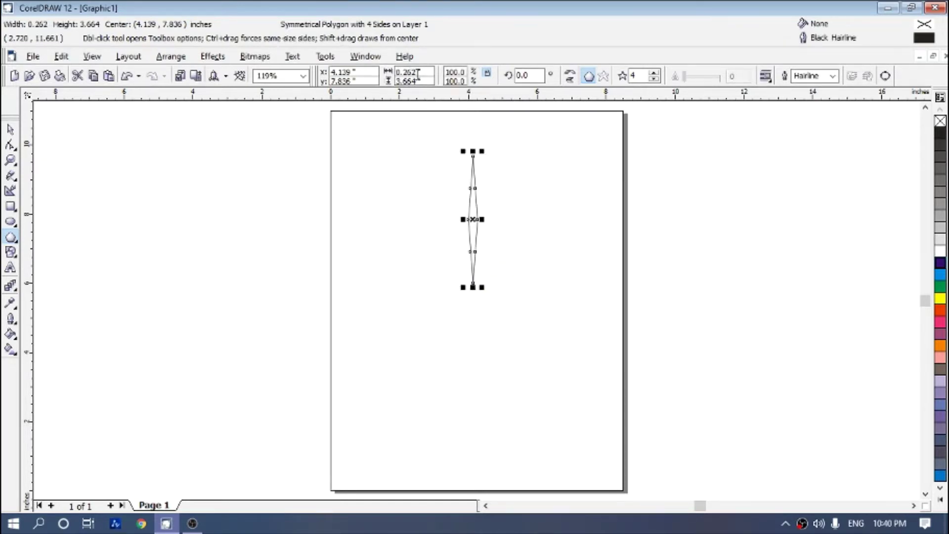
drag(417, 73, 402, 75)
key(BackSpace)
key(Tab)
text(2)
key(Return)
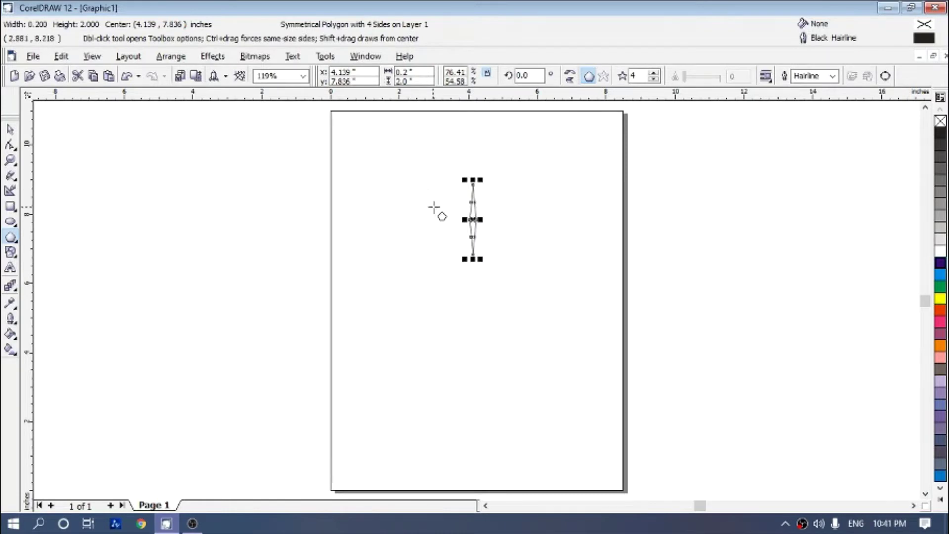
key(space)
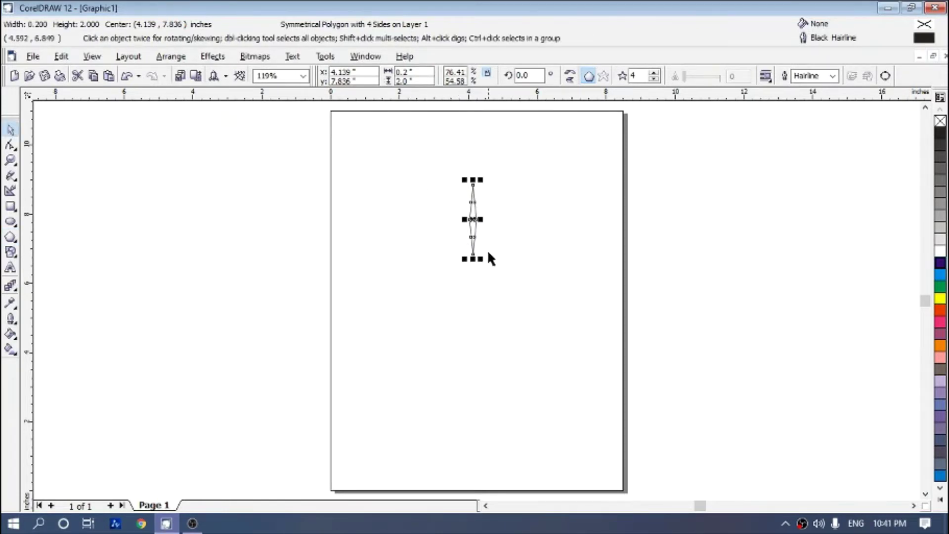
- Move the diamond's rotation centre to its lower tip and prepare a Rotate transformation with a 15-degree angle
click(475, 215)
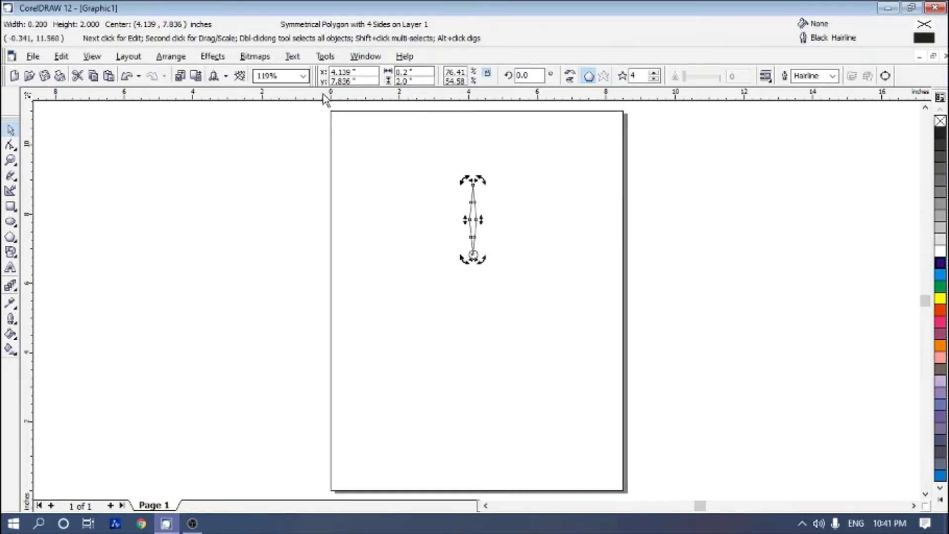
click(171, 57)
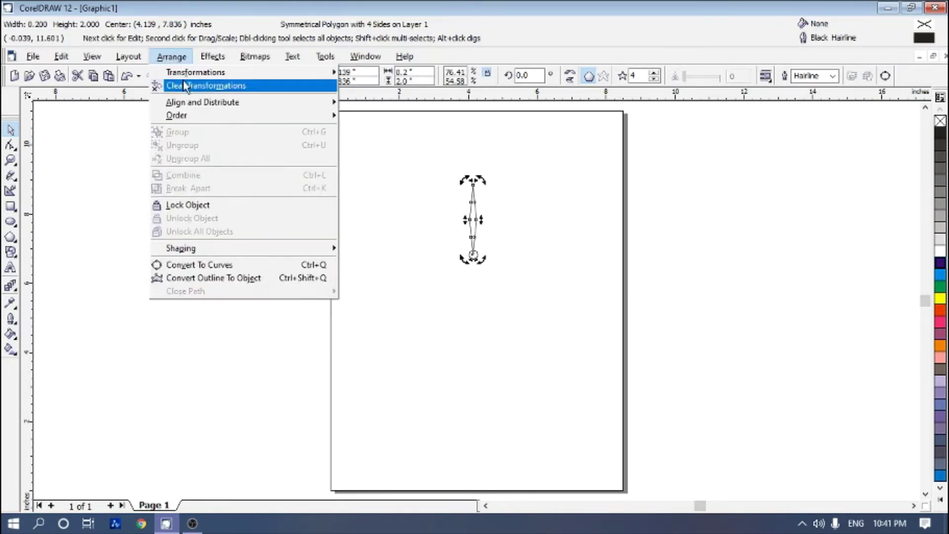
mouse_move(334, 73)
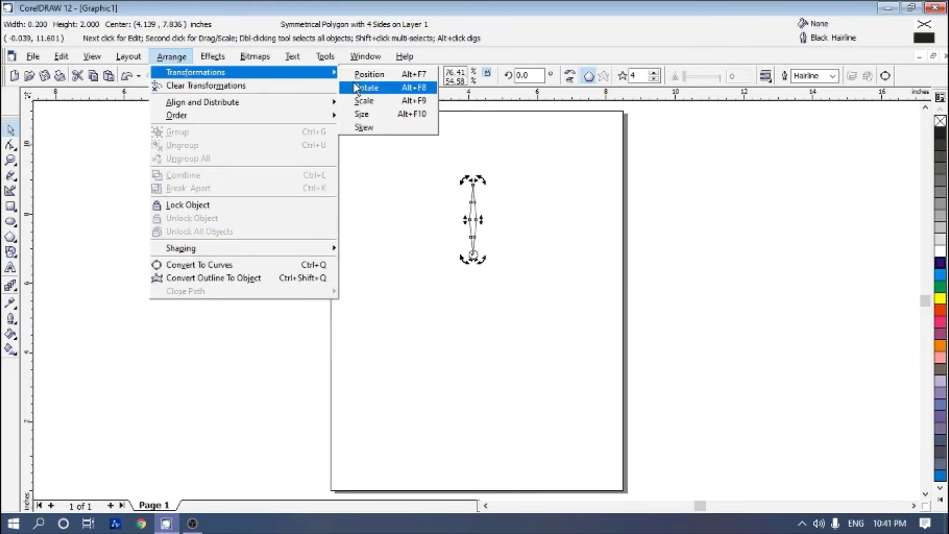
click(360, 88)
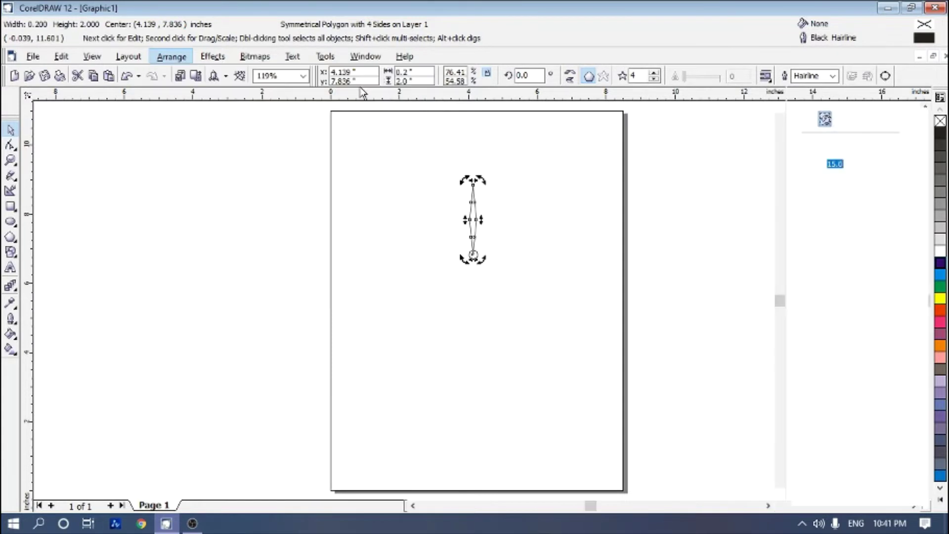
click(836, 166)
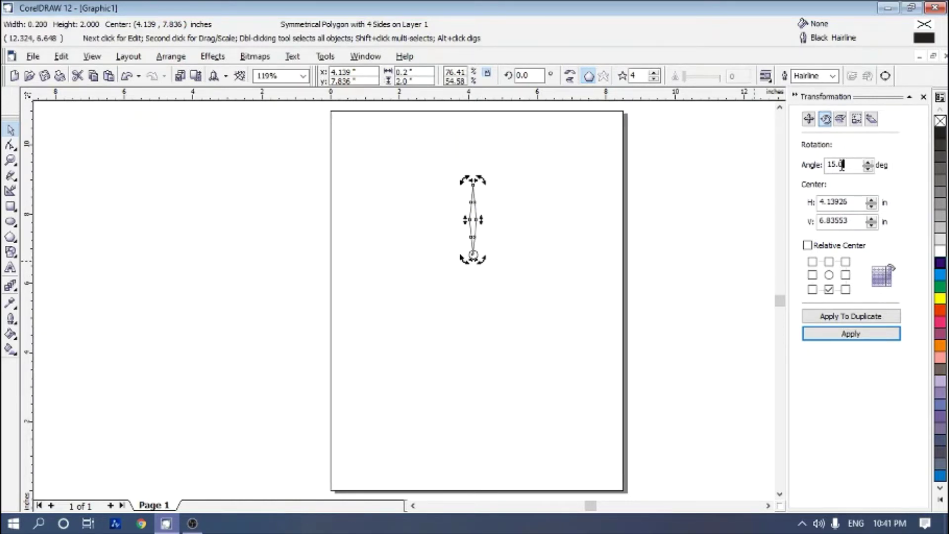
- Create successive 15-degree rotated duplicates of the diamond around its lower tip until 24 spokes fill the circle
click(847, 320)
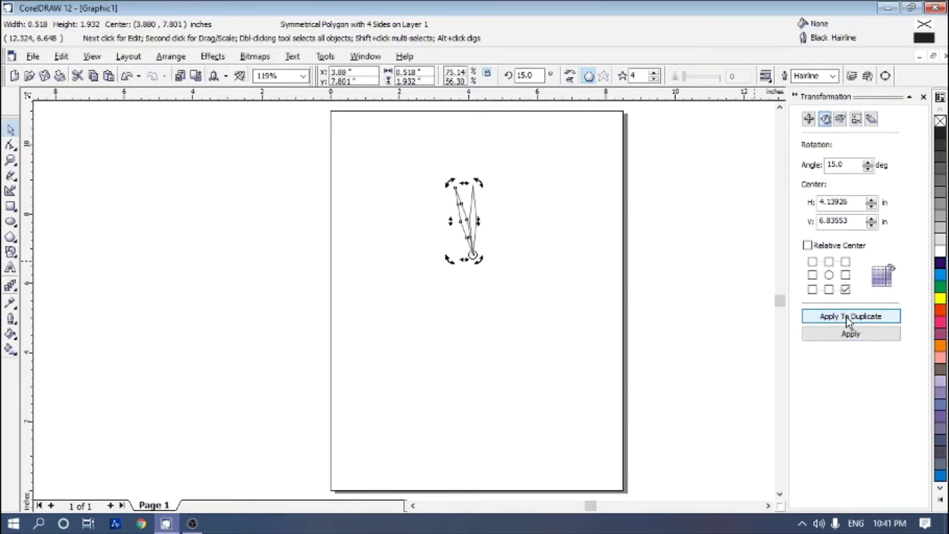
click(847, 316)
click(846, 317)
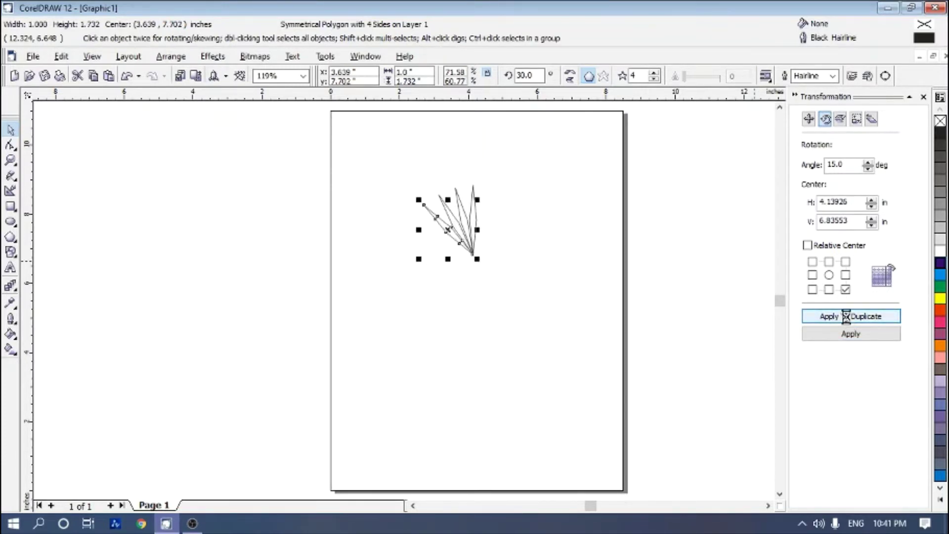
click(846, 317)
click(846, 316)
click(846, 316)
click(846, 316)
click(846, 316)
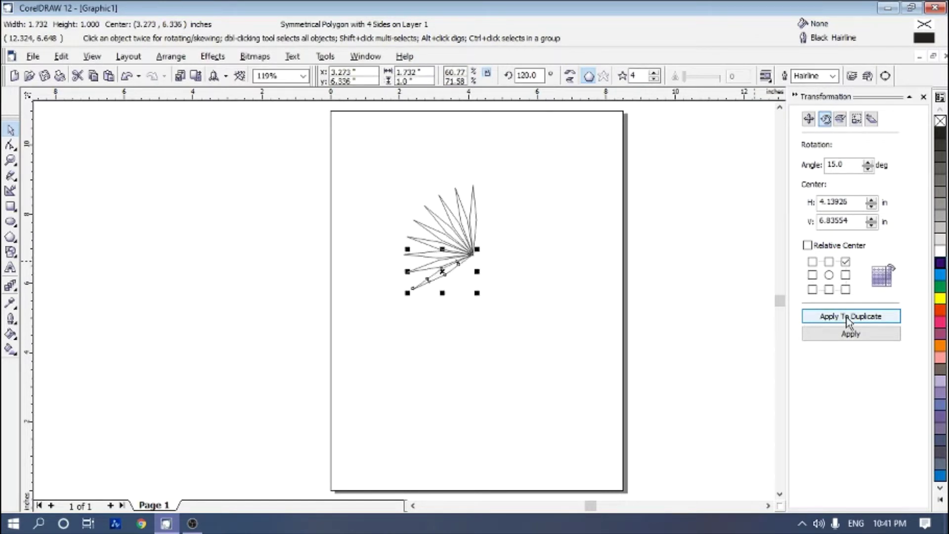
click(846, 316)
click(846, 316)
click(846, 317)
click(846, 316)
click(846, 317)
click(846, 316)
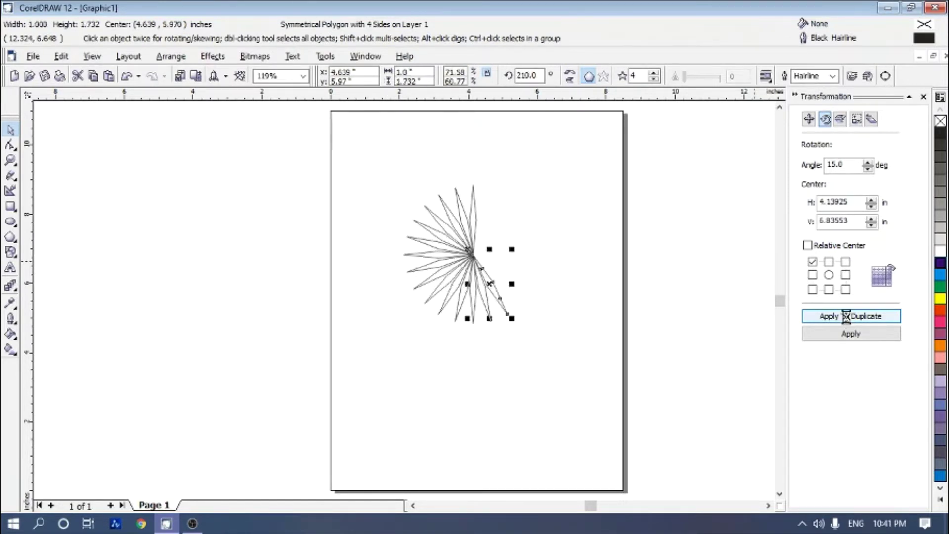
click(846, 316)
click(846, 316)
click(847, 316)
click(846, 316)
click(846, 317)
click(846, 316)
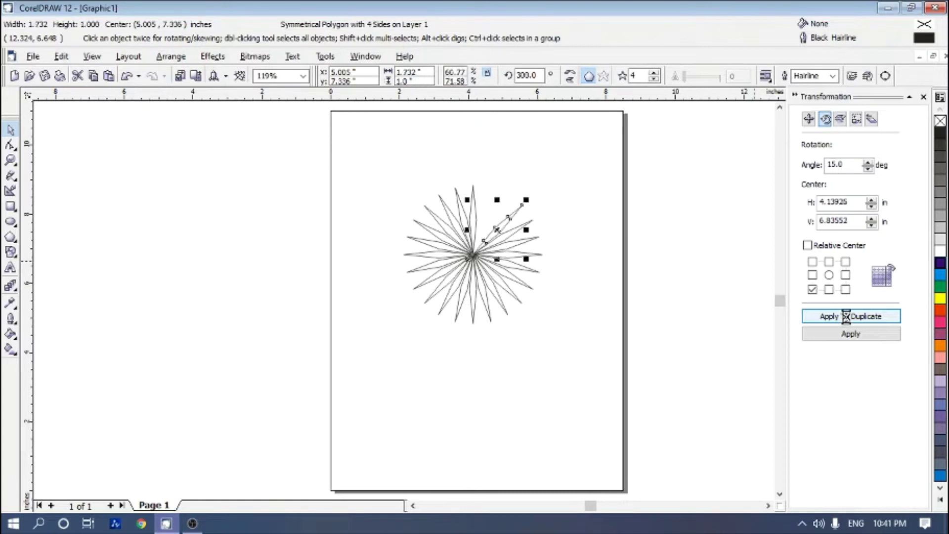
click(846, 316)
click(846, 316)
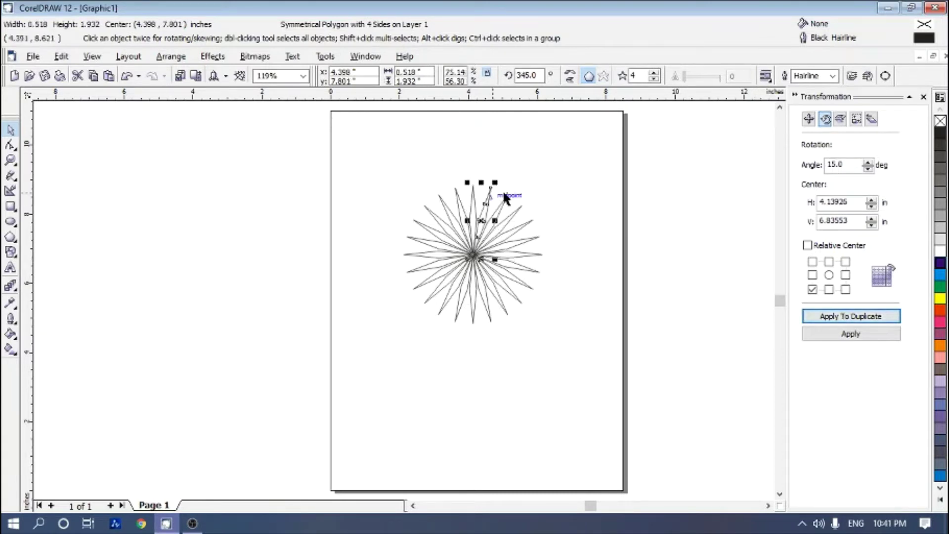
click(557, 171)
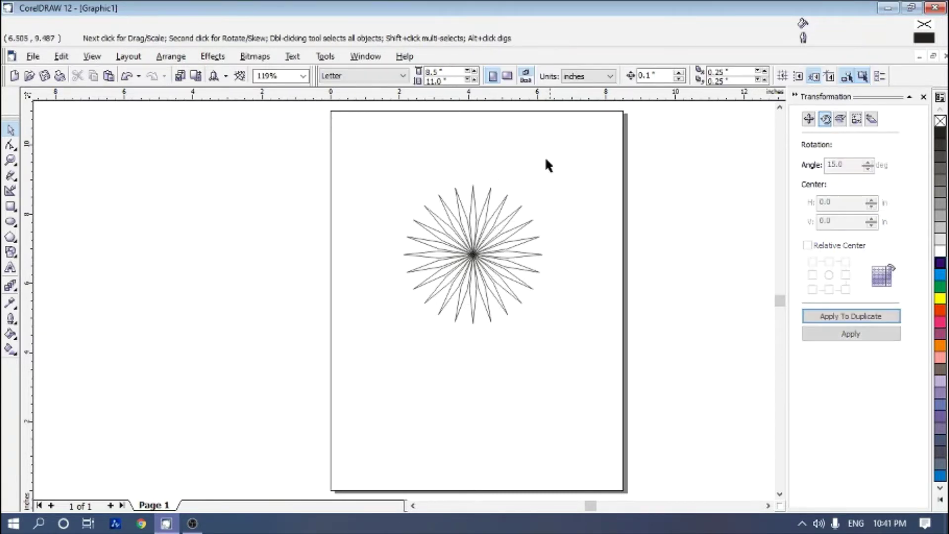
- Give all 24 spokes a dark blue fill and outline, and close the transformation settings
drag(392, 153, 578, 354)
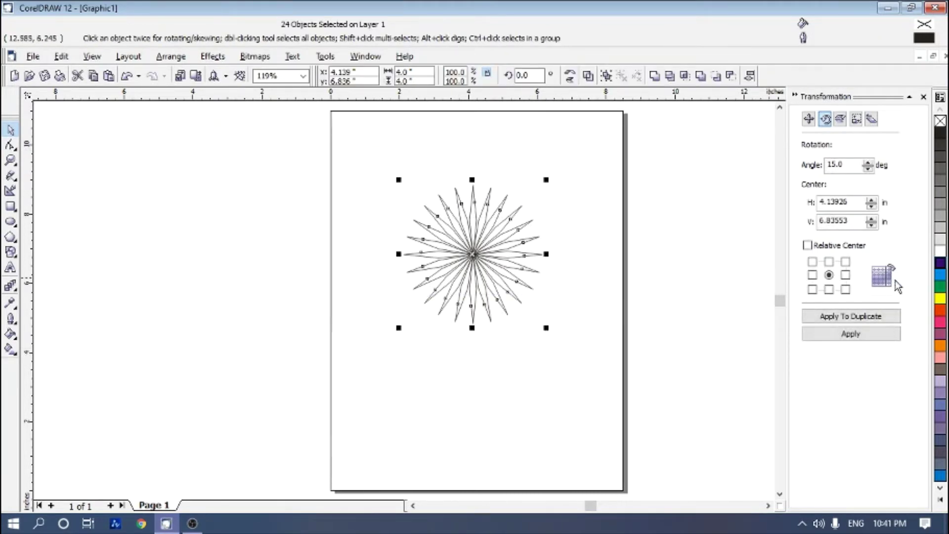
click(941, 266)
right_click(941, 267)
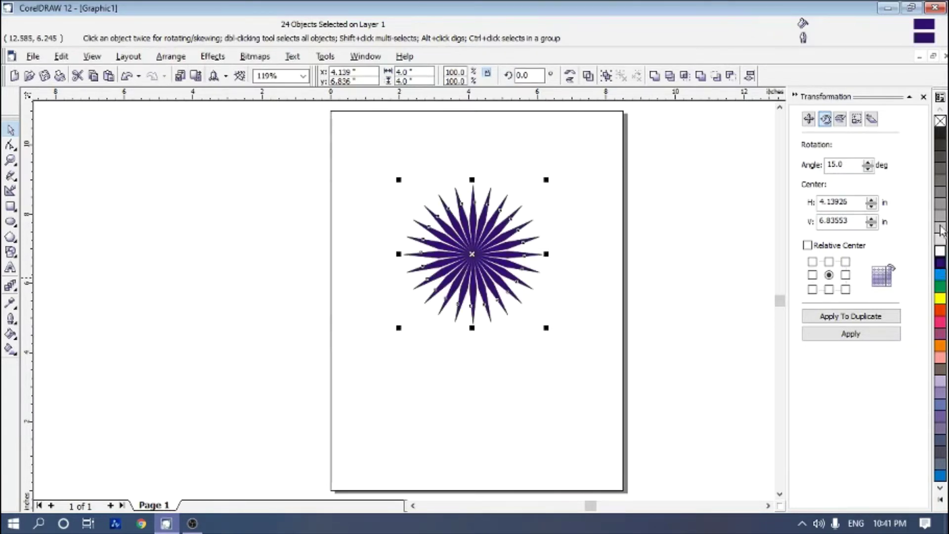
click(923, 98)
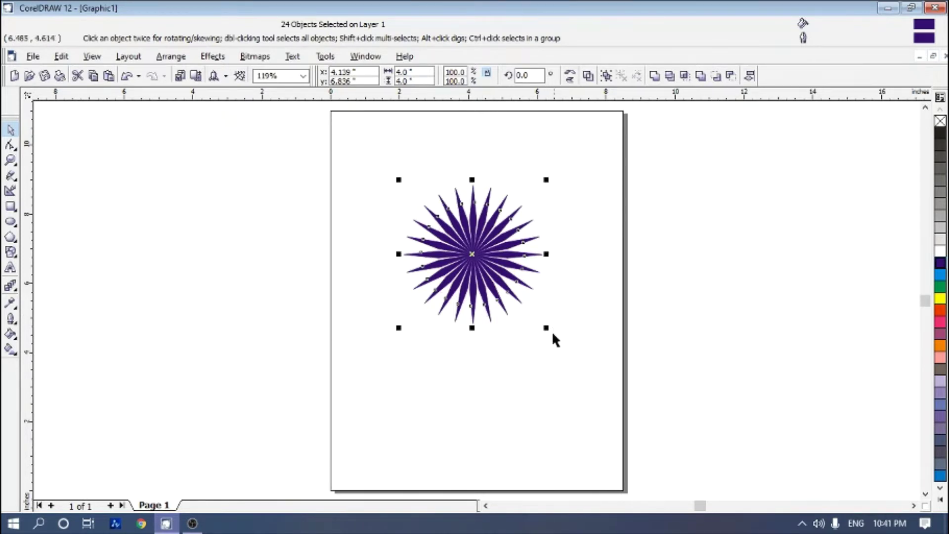
- Draw an ellipse outside the page beside the spokes and set its width and height to 4 inches
click(11, 223)
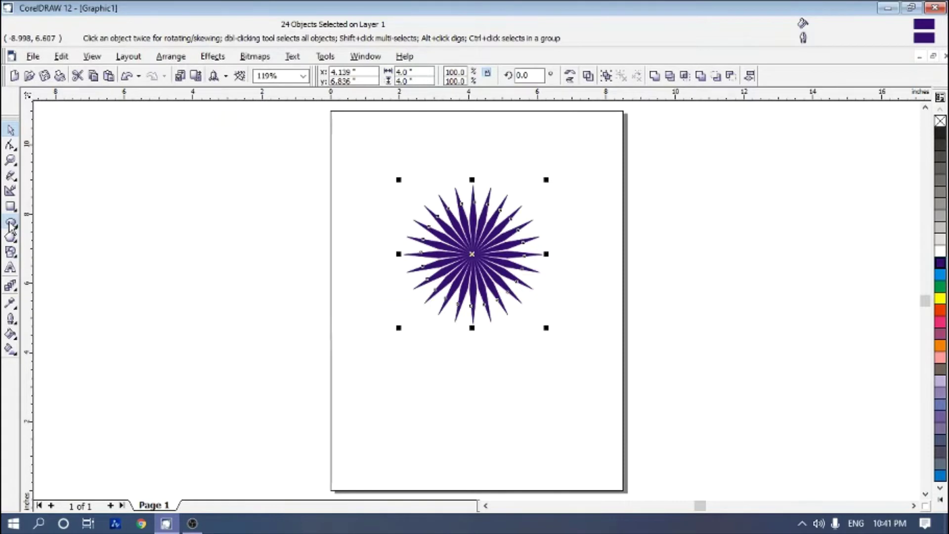
drag(143, 210, 294, 367)
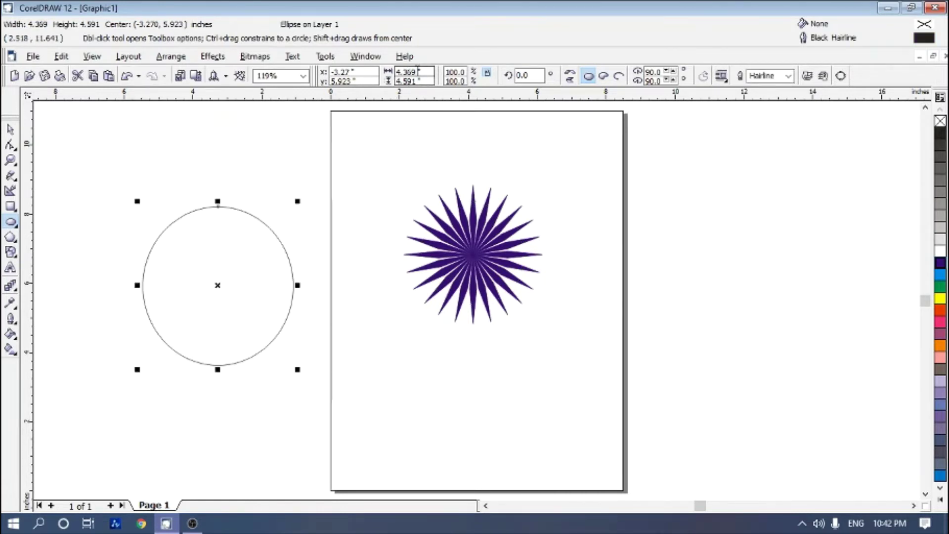
drag(416, 71, 390, 71)
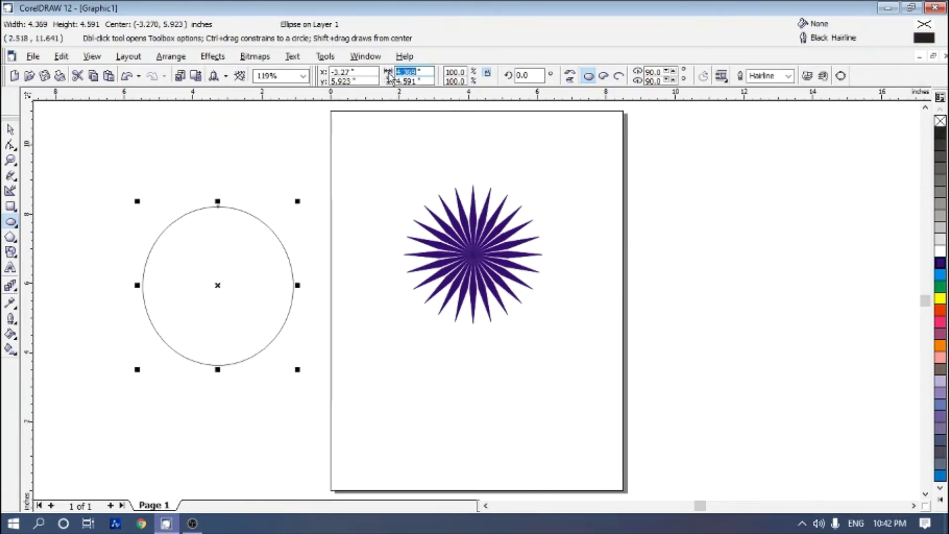
text(4.0)
key(Tab)
text(4)
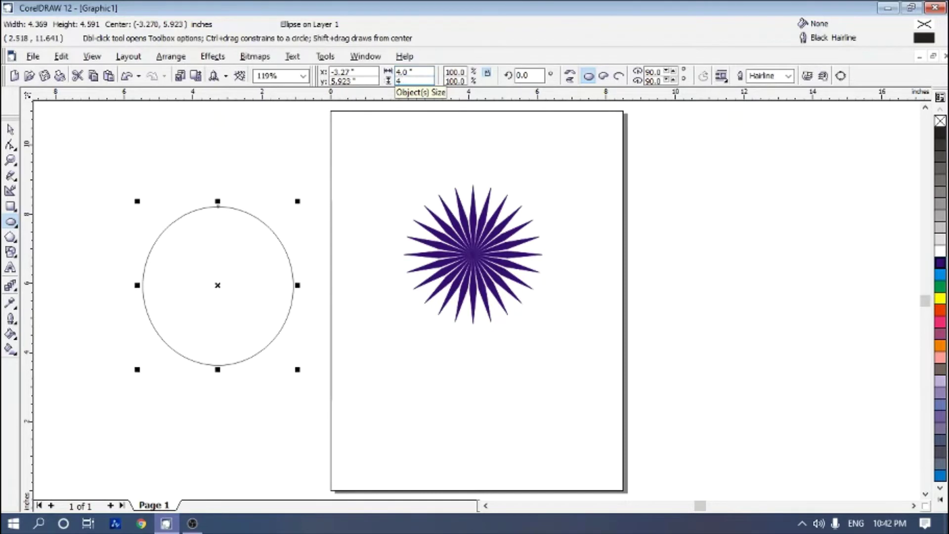
key(Return)
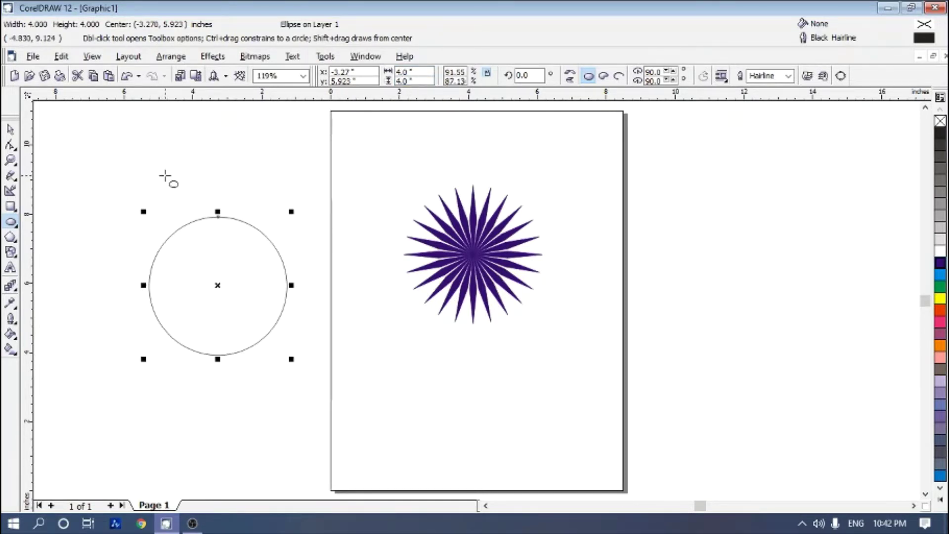
- Centre the circle on the spokes and give it a white fill and white outline
key(space)
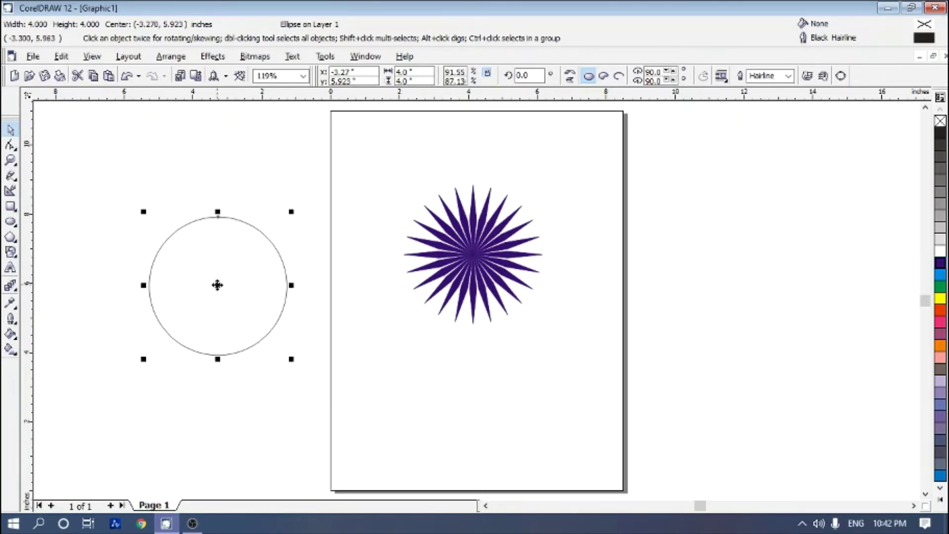
mouse_move(217, 284)
mouse_down()
mouse_move(468, 247)
mouse_move(491, 253)
mouse_move(473, 254)
mouse_up()
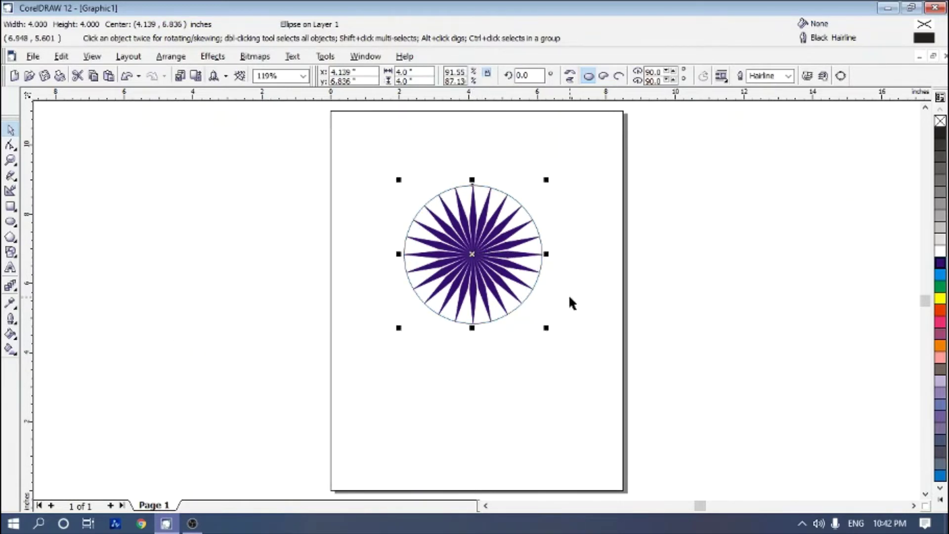
click(940, 252)
right_click(939, 252)
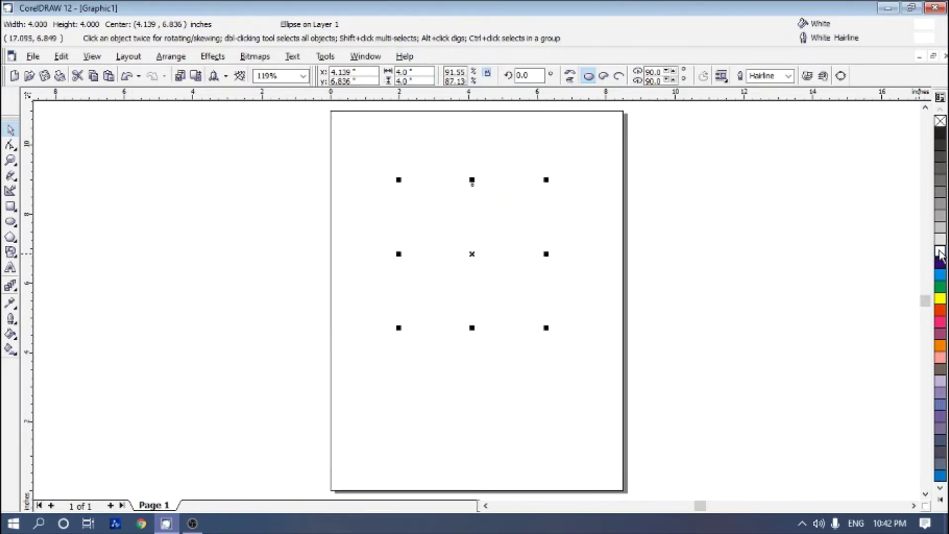
- Try sending the white circle behind the spokes, and undo the reordering
click(171, 57)
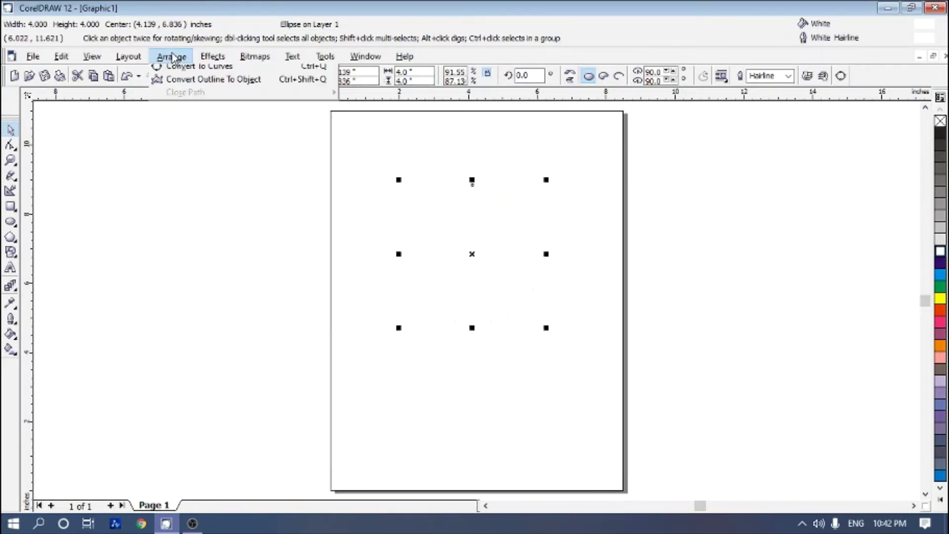
mouse_move(290, 115)
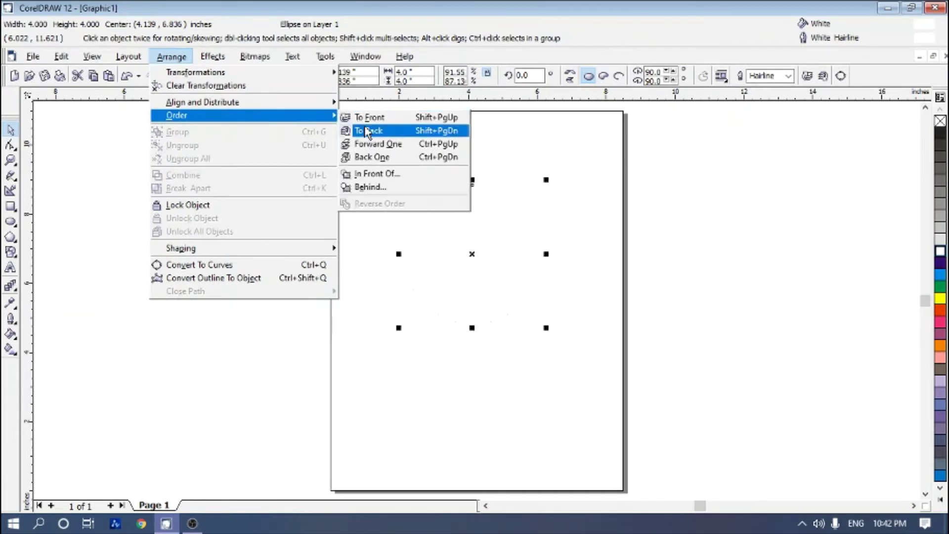
click(367, 131)
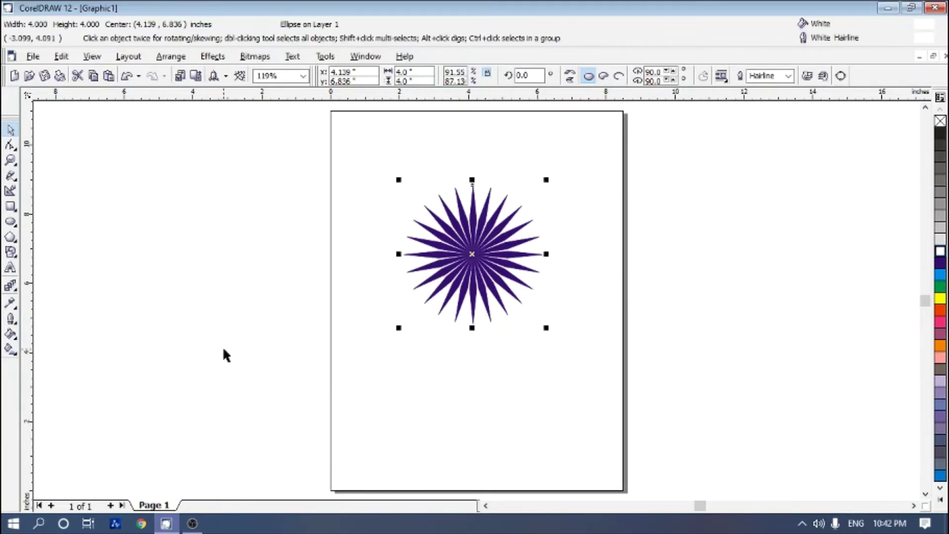
key(ctrl+z)
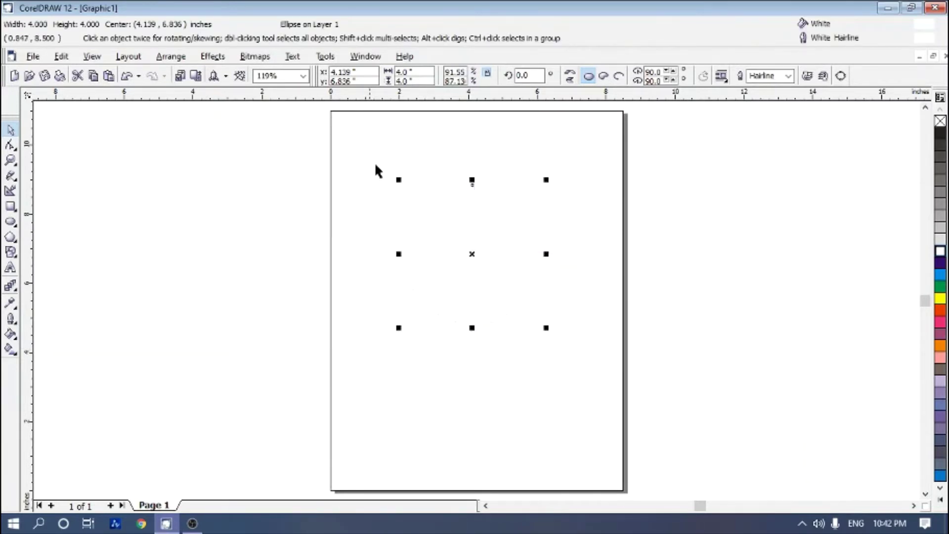
- Set the white circle's width and height to 4.5 inches
double_click(401, 72)
key(Tab)
text(4.5)
key(Return)
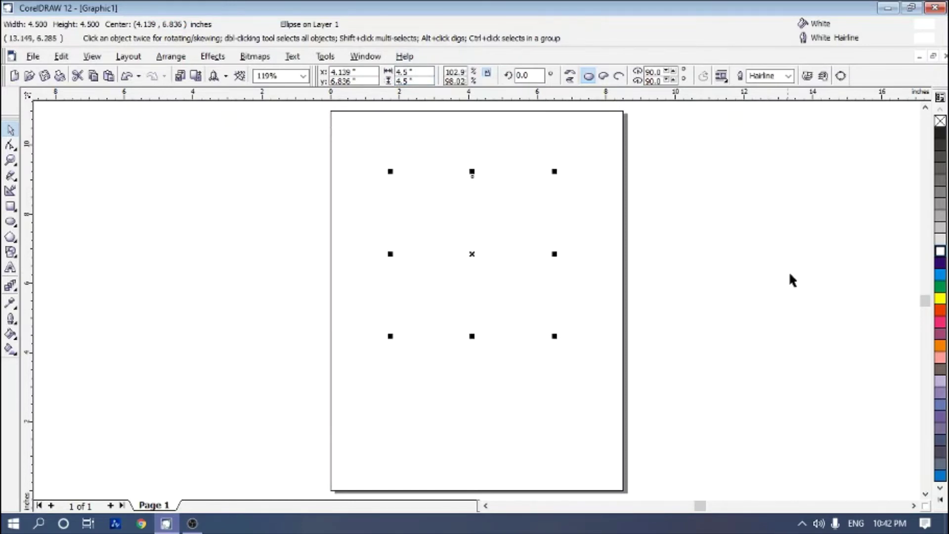
- Give the 4.5-inch circle a blue fill and blue outline, and send it to the back
click(941, 264)
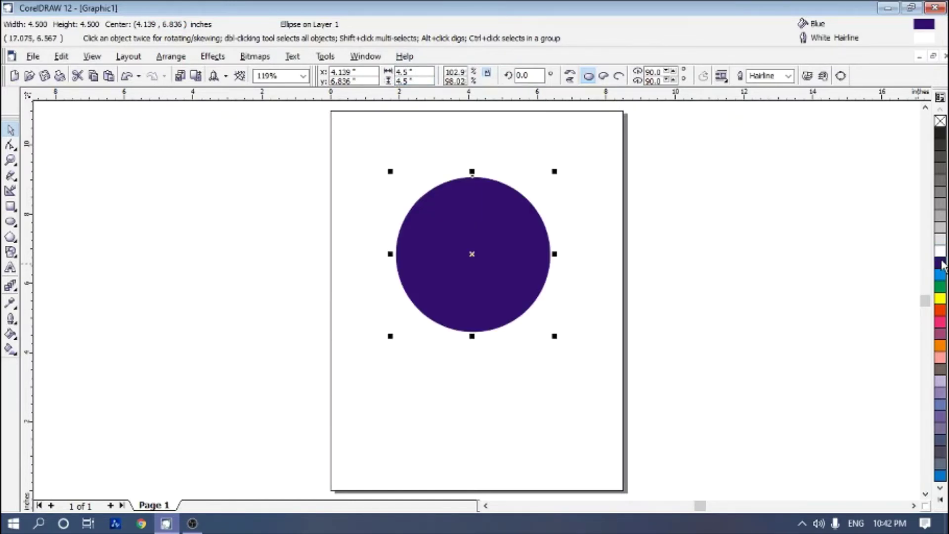
right_click(940, 264)
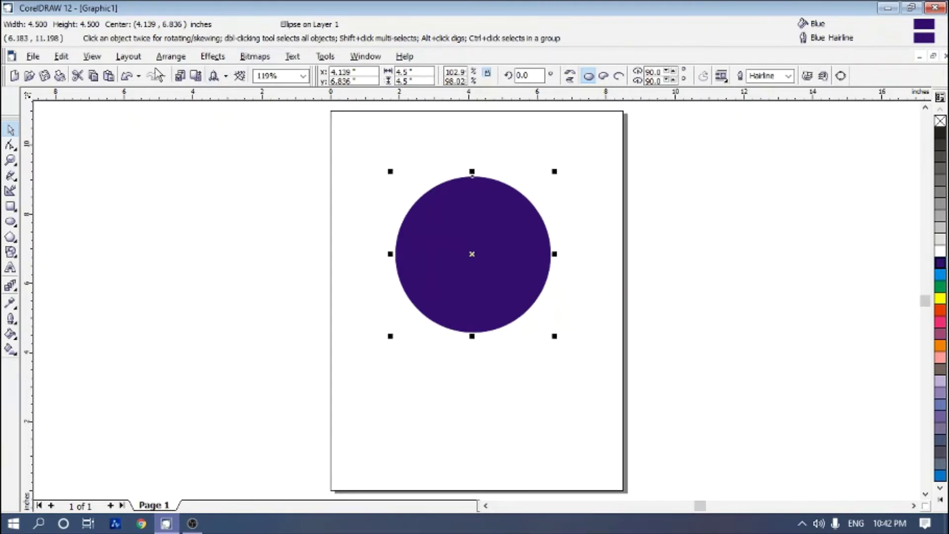
click(171, 56)
mouse_move(200, 122)
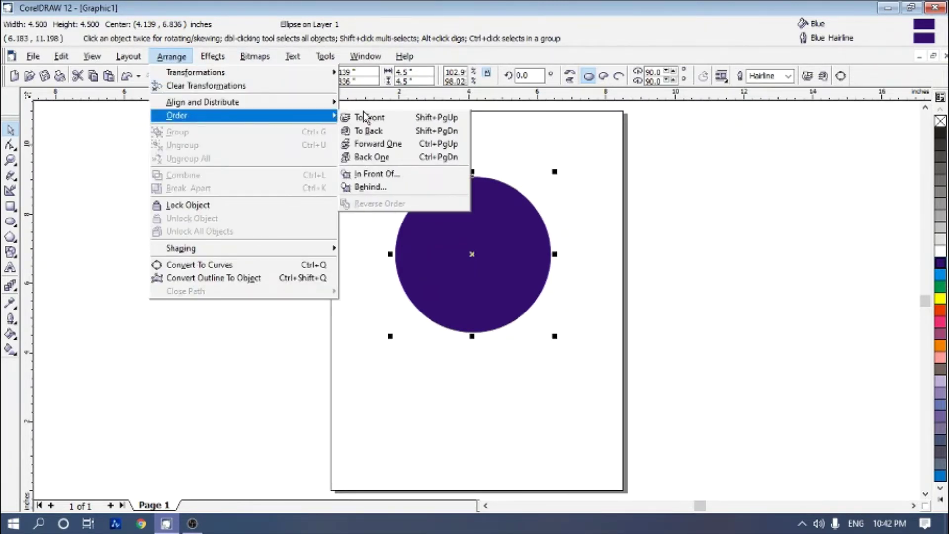
click(372, 128)
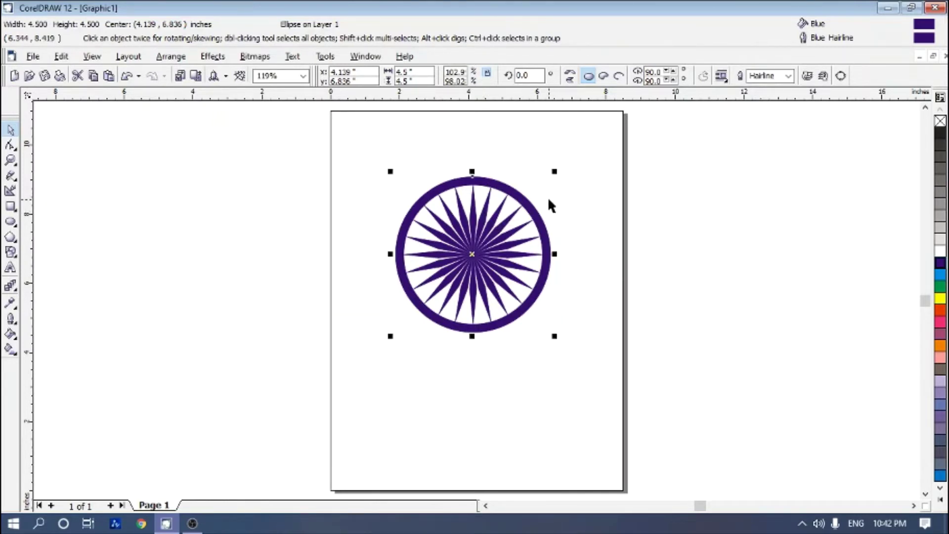
- Duplicate the 4-inch white circle and set the copy's width and height to 0.2 inches
key(Delete)
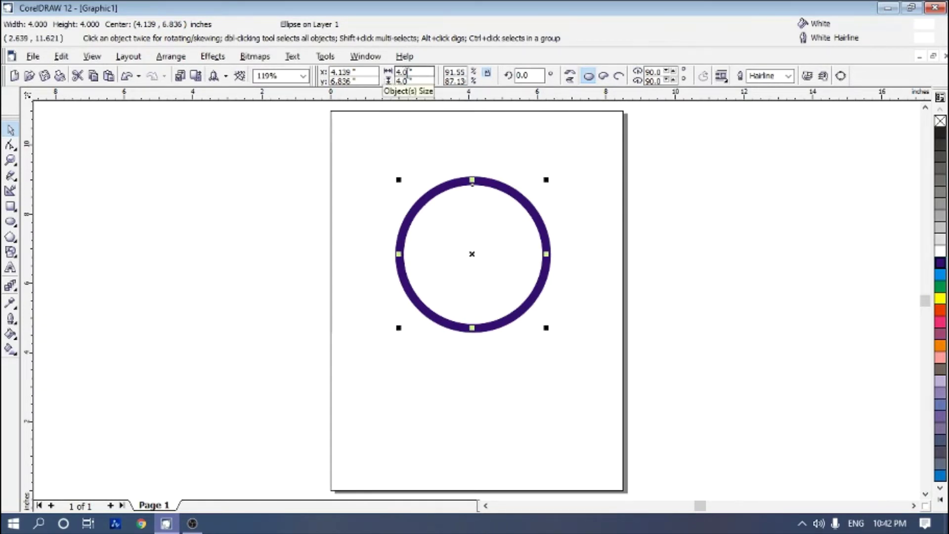
drag(407, 73, 397, 73)
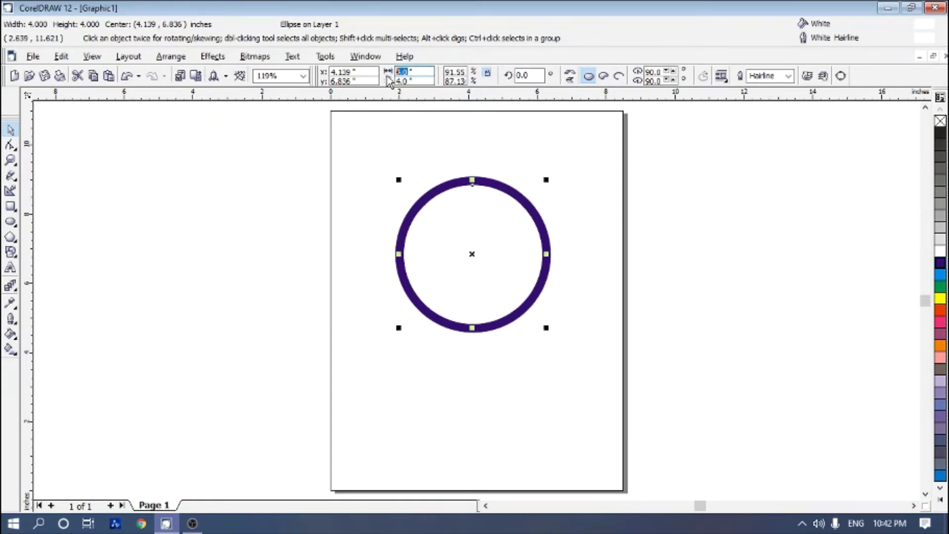
text(0.2)
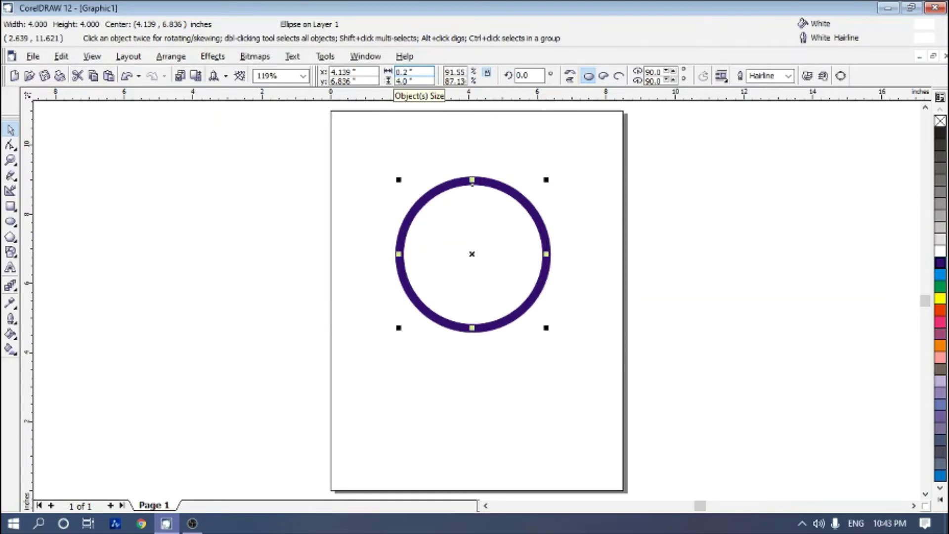
double_click(404, 81)
text(0.2)
key(Return)
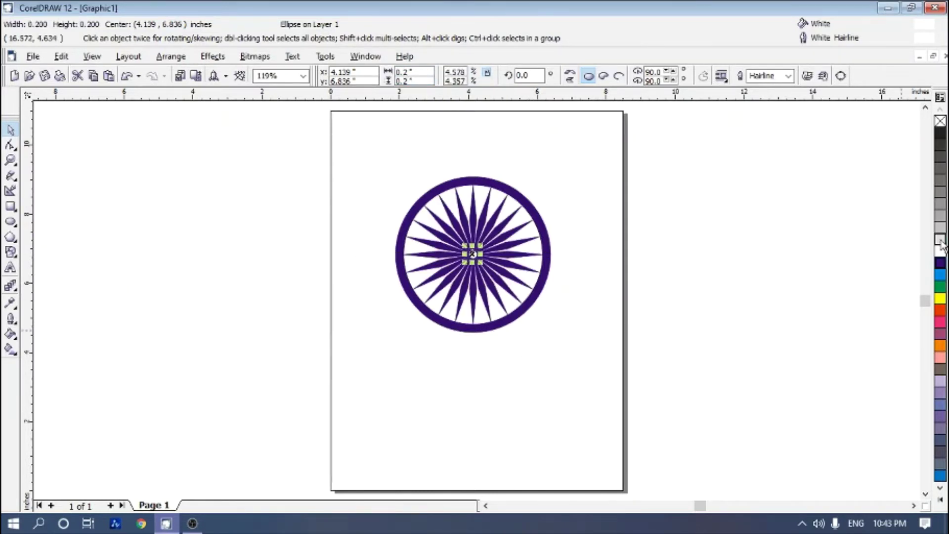
- Give the small circle a blue fill and outline and move it to the ring's inner edge between two spokes near the top
click(941, 263)
right_click(941, 263)
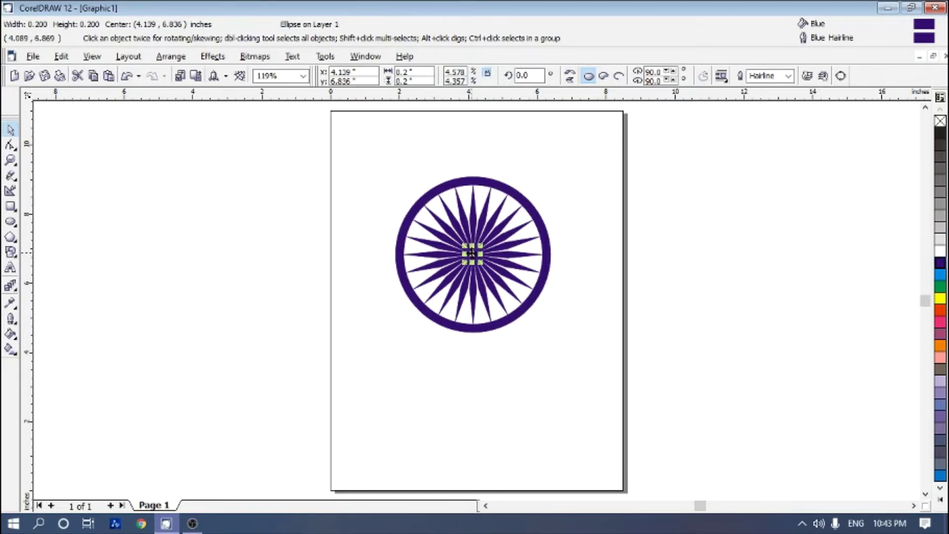
drag(471, 253, 465, 182)
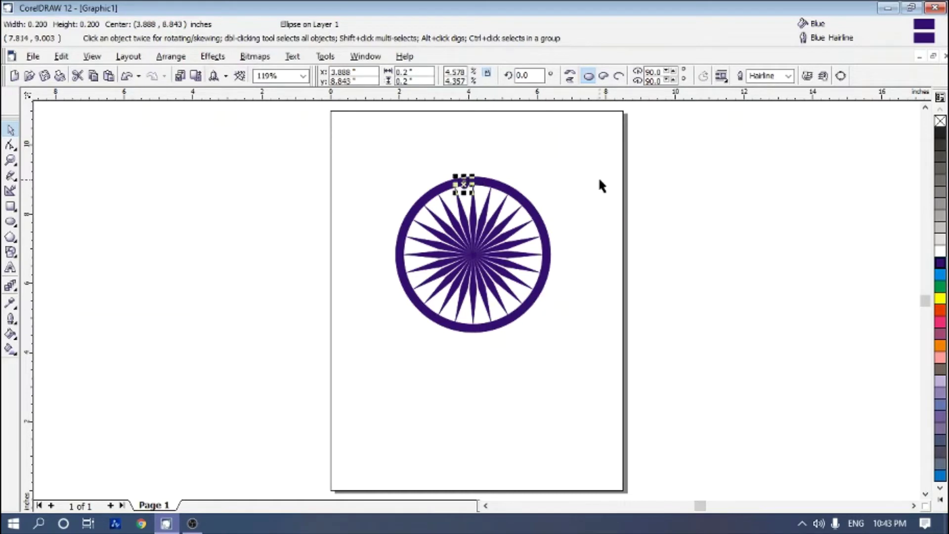
click(598, 176)
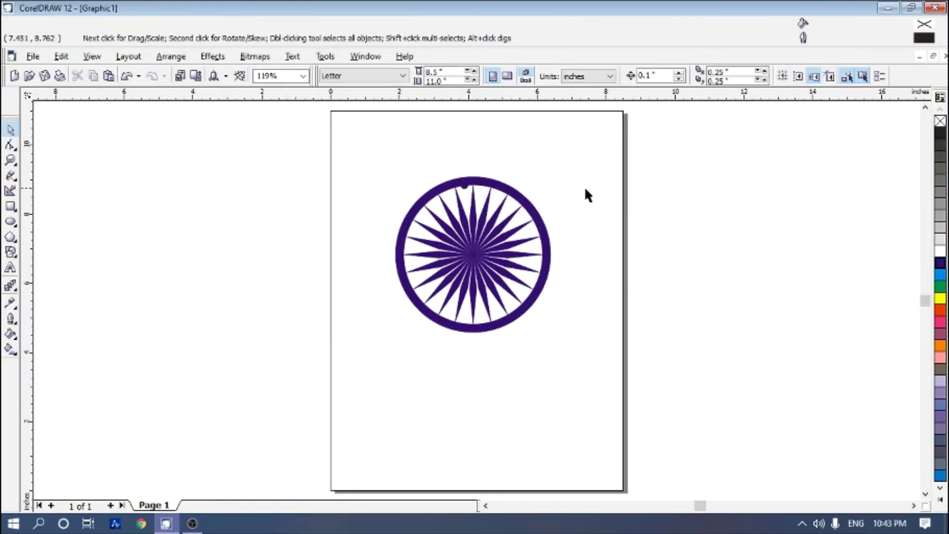
- Move the small circle's centre of rotation to the centre of the wheel
click(463, 187)
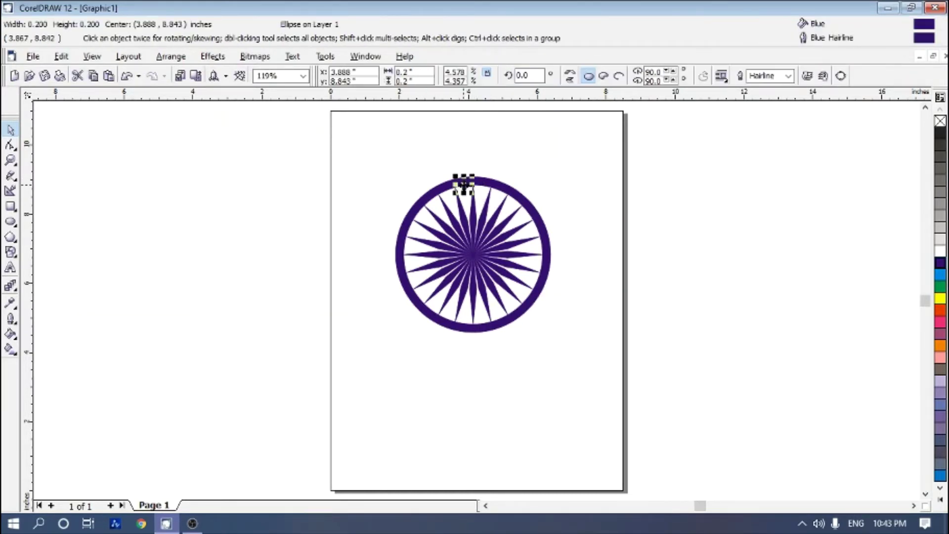
click(464, 188)
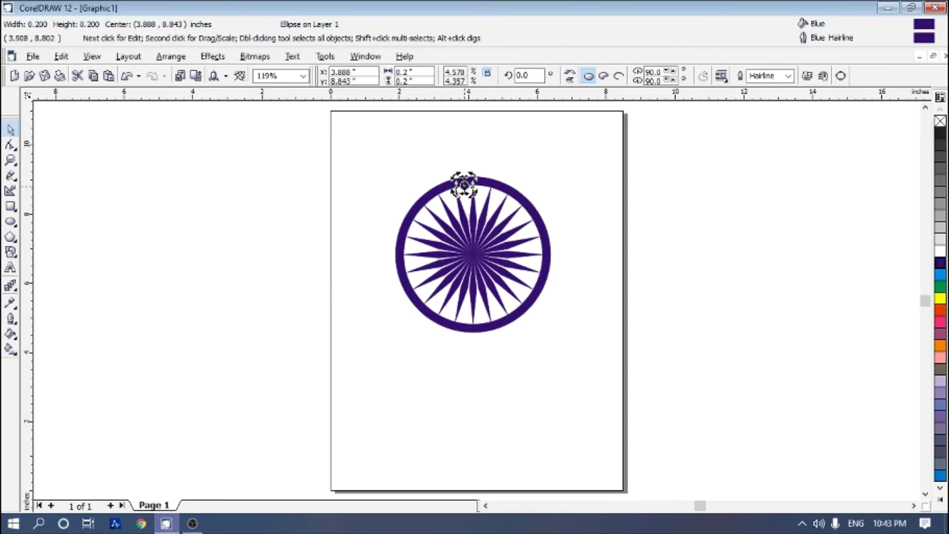
drag(465, 185, 472, 254)
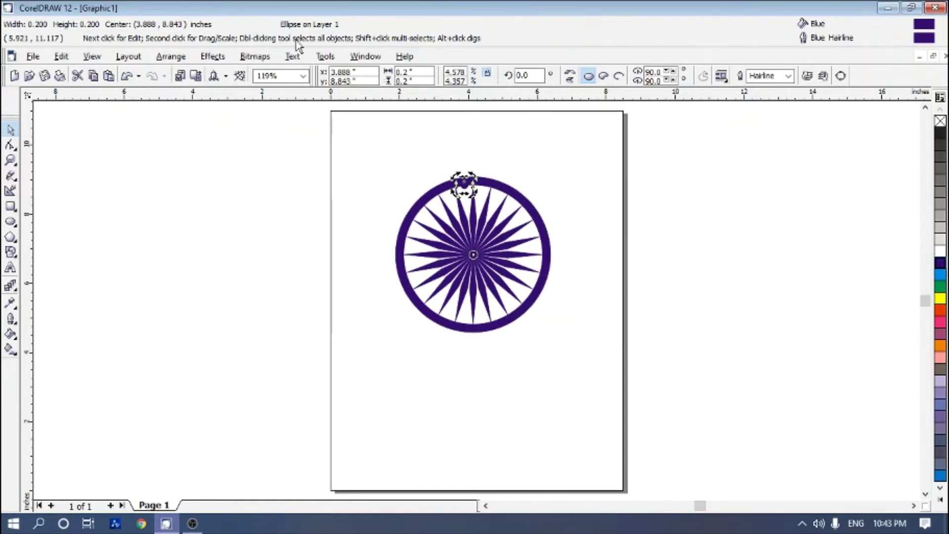
- Rotate duplicates of the small circle in 15-degree increments until they fill the whole inner edge of the ring
click(172, 57)
mouse_move(210, 74)
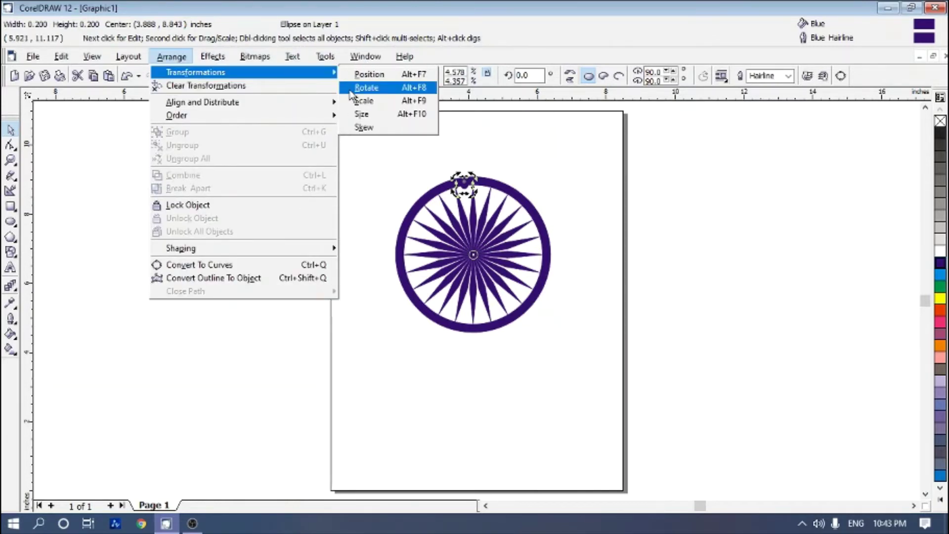
click(364, 88)
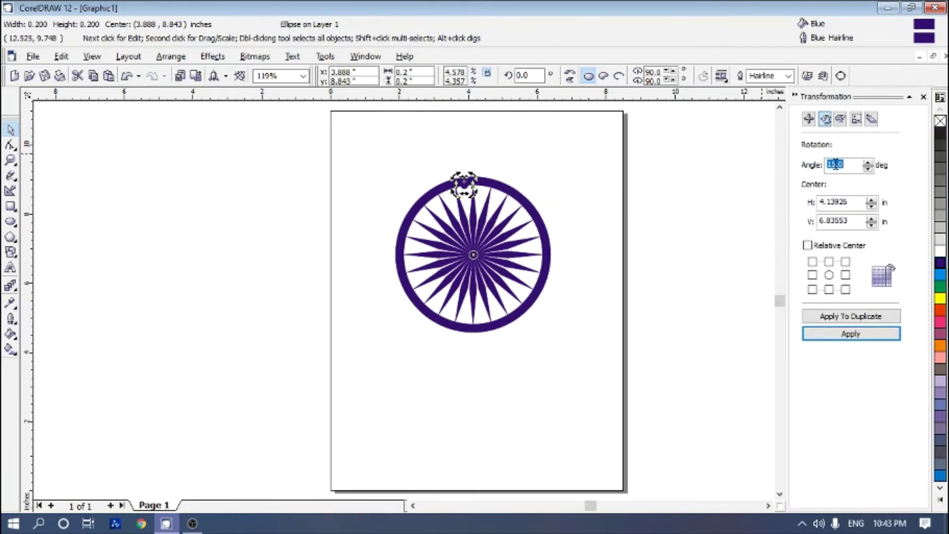
click(852, 160)
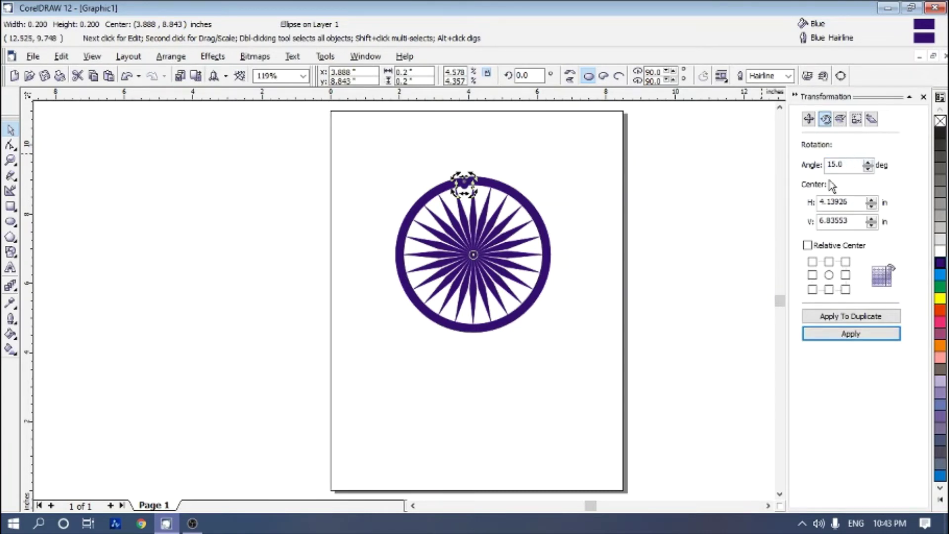
click(856, 317)
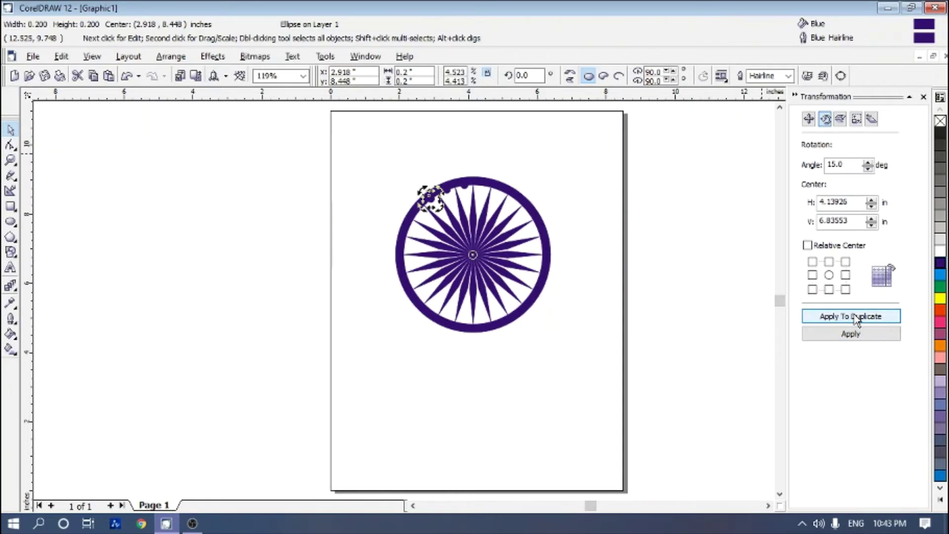
click(857, 317)
click(856, 317)
click(856, 318)
click(856, 318)
click(856, 318)
click(856, 316)
click(855, 314)
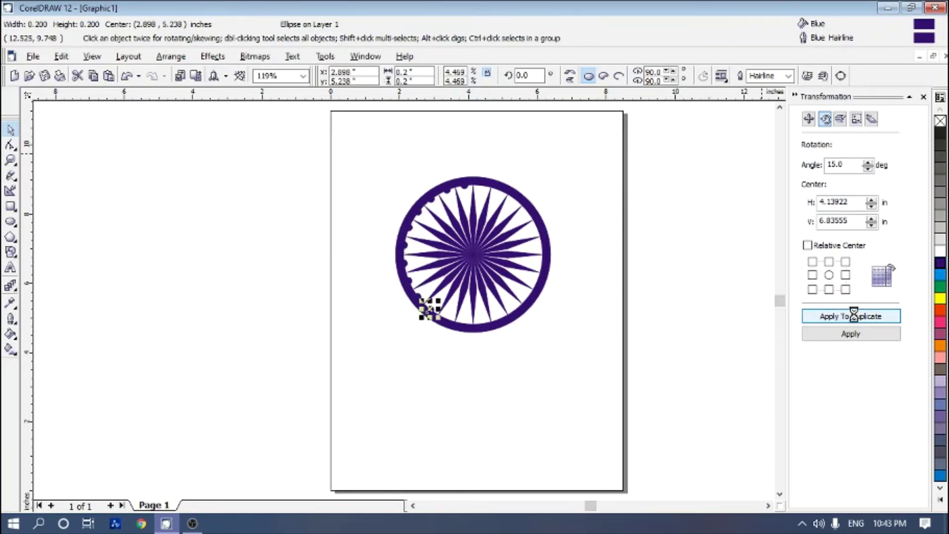
click(854, 316)
click(854, 315)
click(853, 315)
click(853, 316)
click(853, 316)
click(853, 316)
click(853, 315)
click(853, 315)
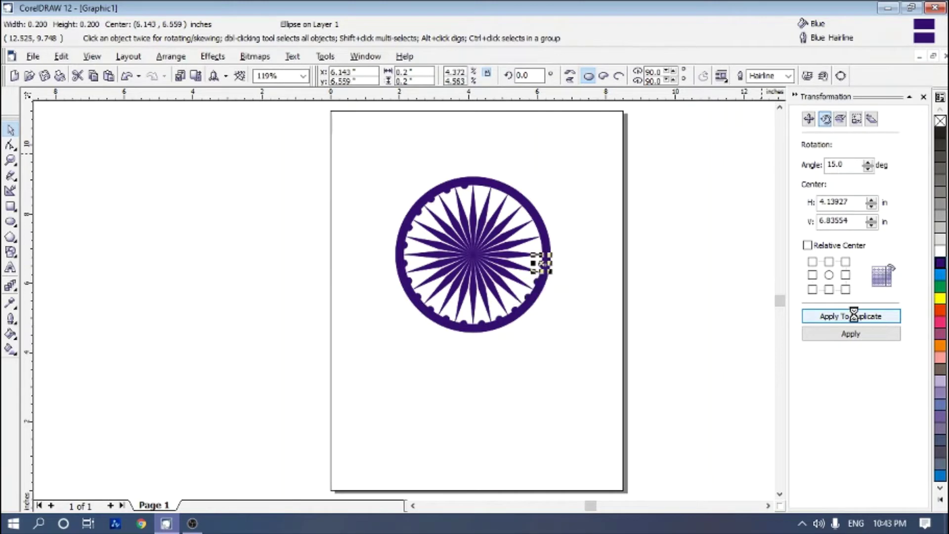
click(854, 315)
click(853, 315)
click(853, 316)
click(854, 315)
click(854, 316)
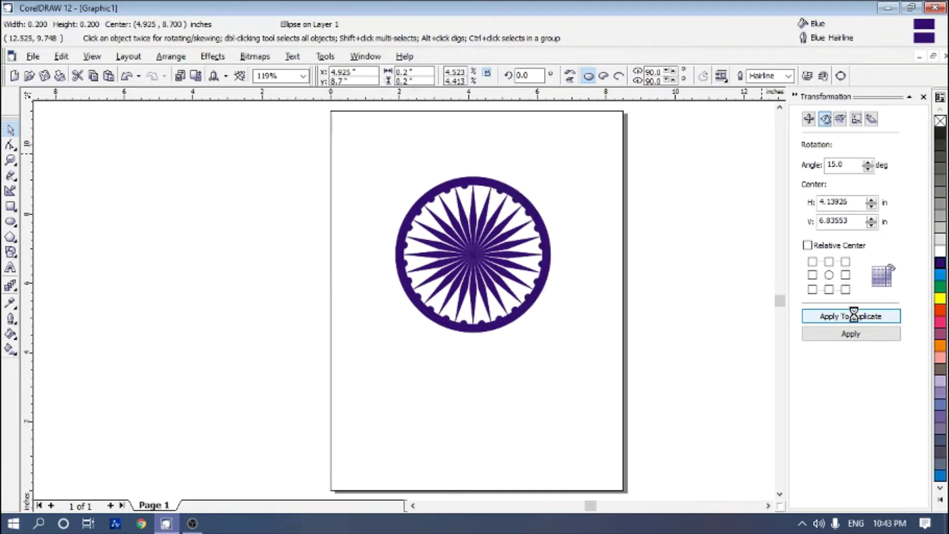
click(724, 338)
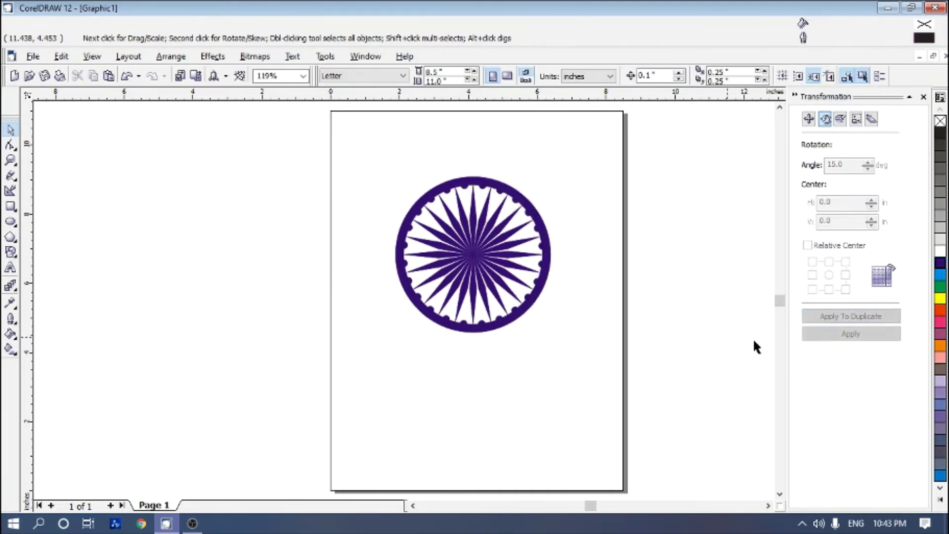
click(922, 97)
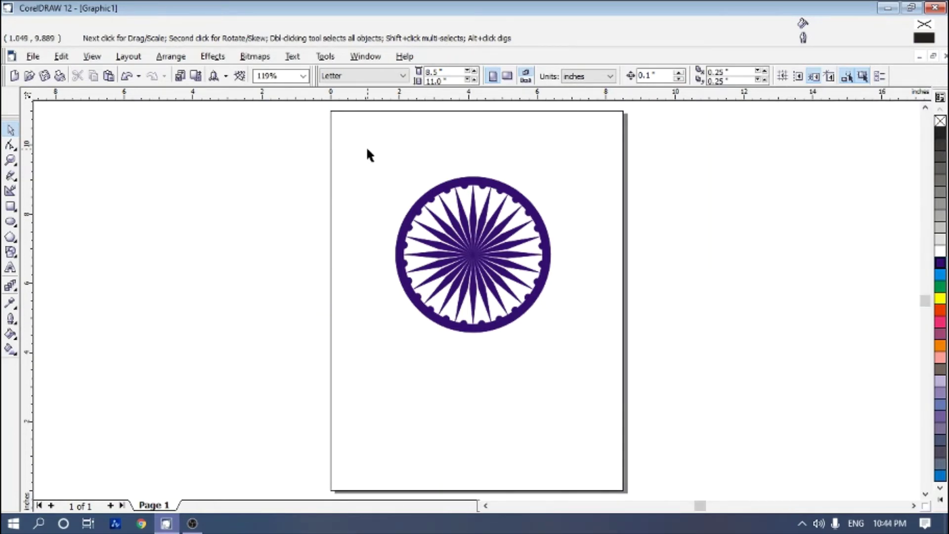
- Group all objects of the wheel and centre the group on the page
drag(368, 150, 574, 352)
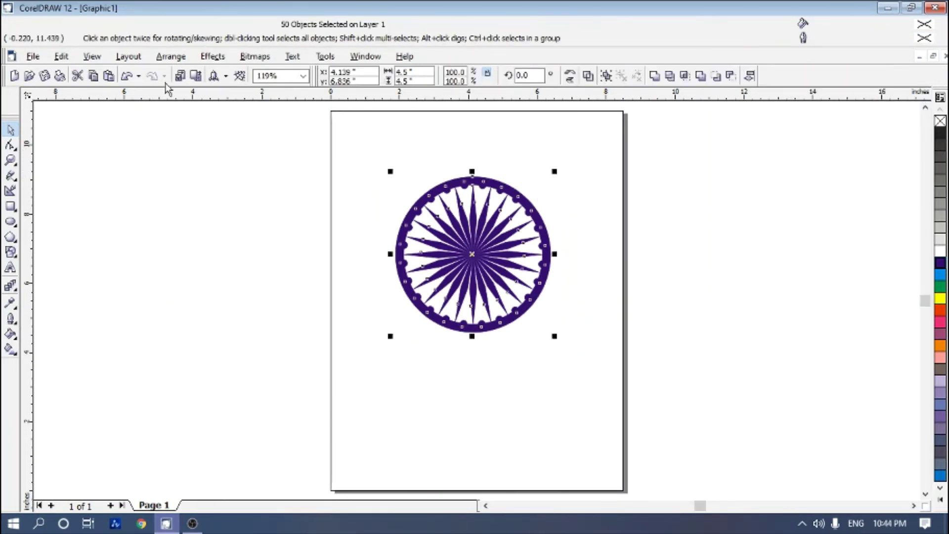
click(171, 57)
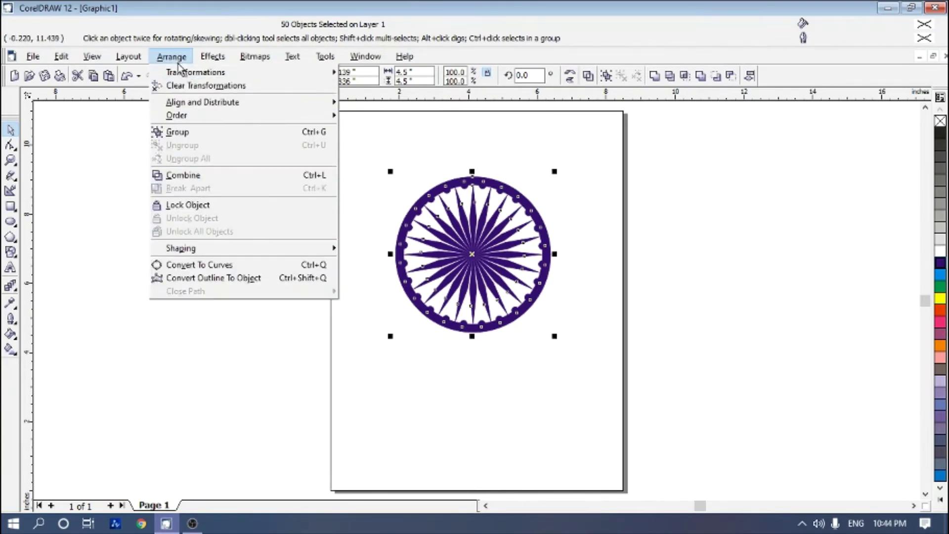
click(178, 137)
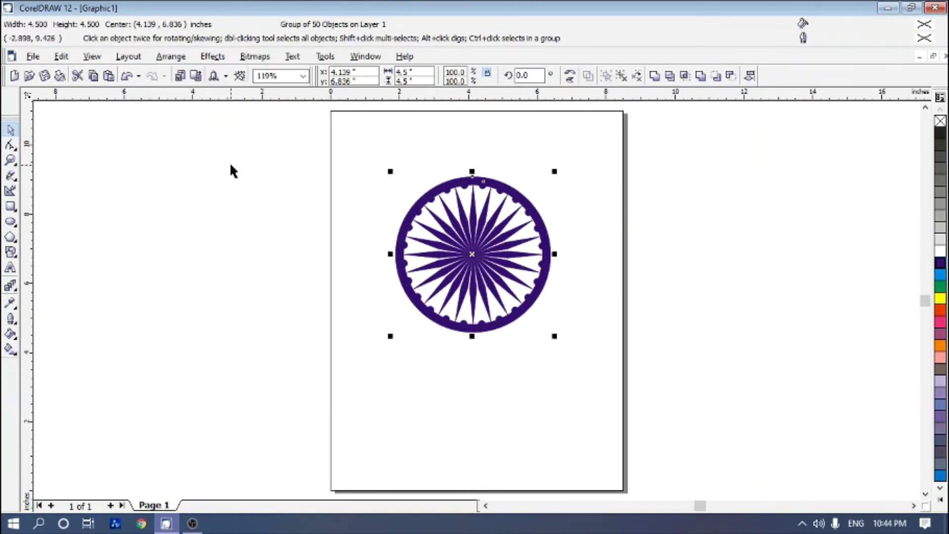
key(p)
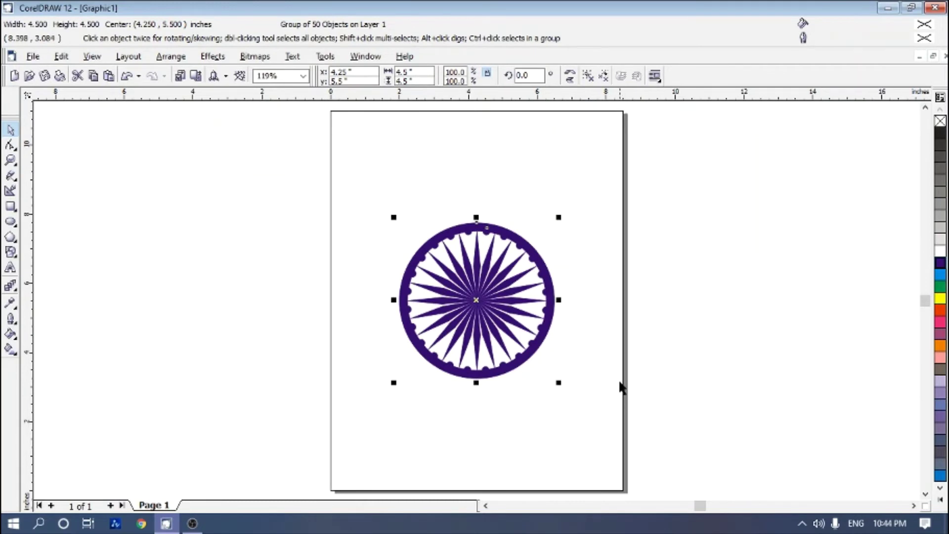
click(659, 298)
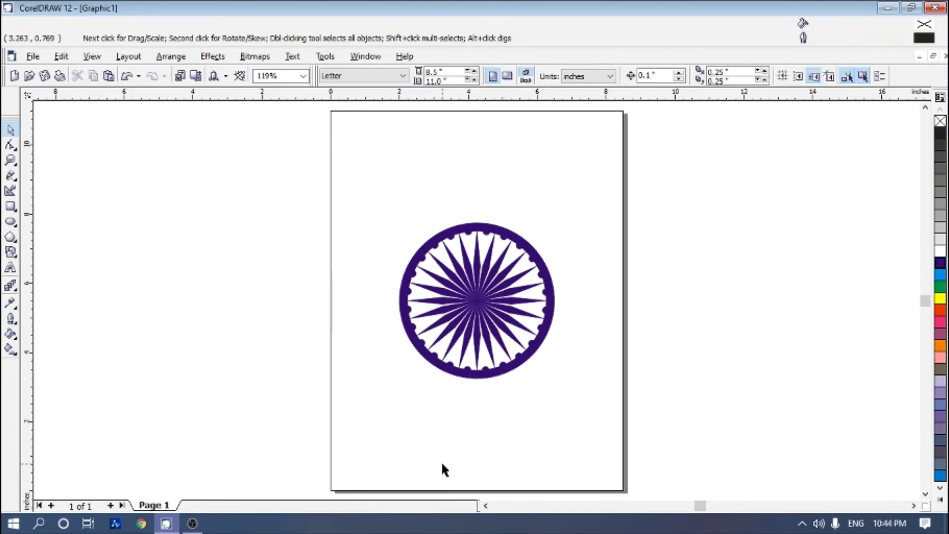
click(209, 58)
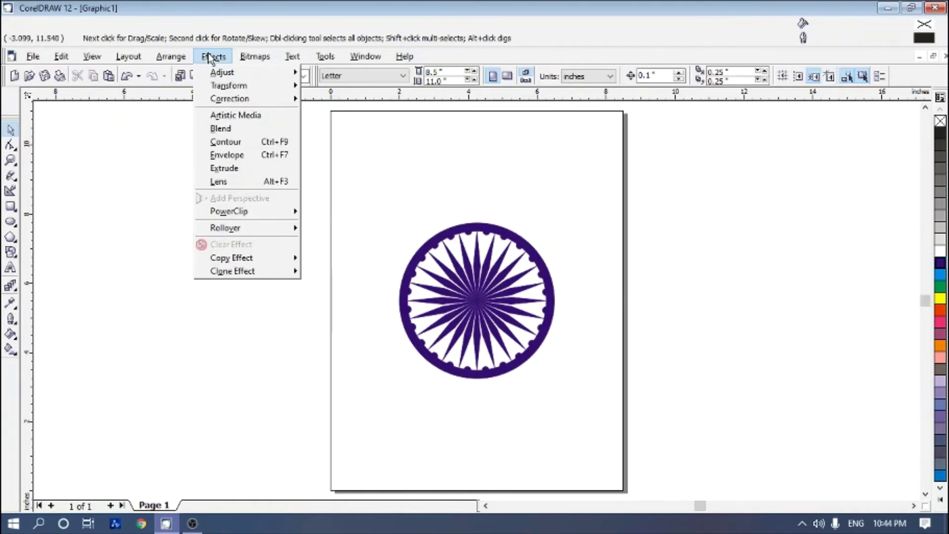
mouse_move(224, 228)
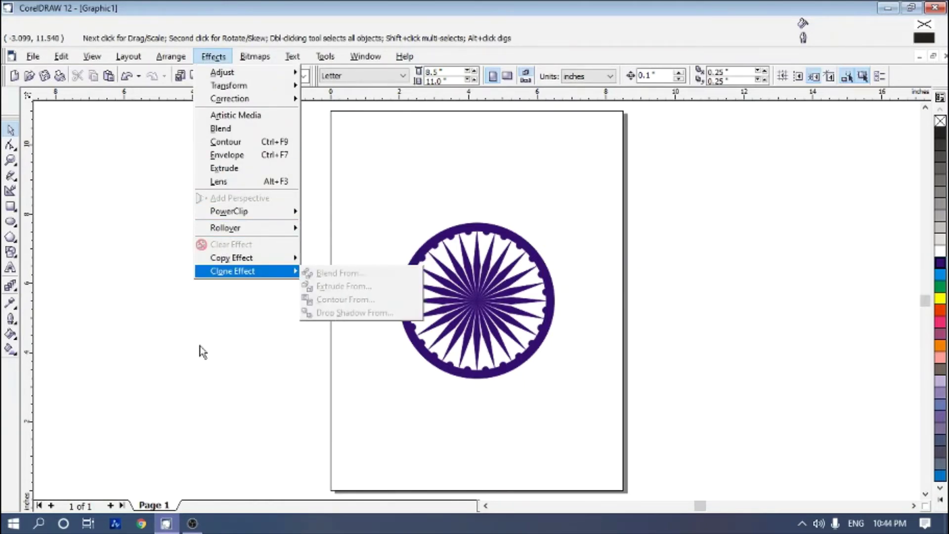
click(110, 330)
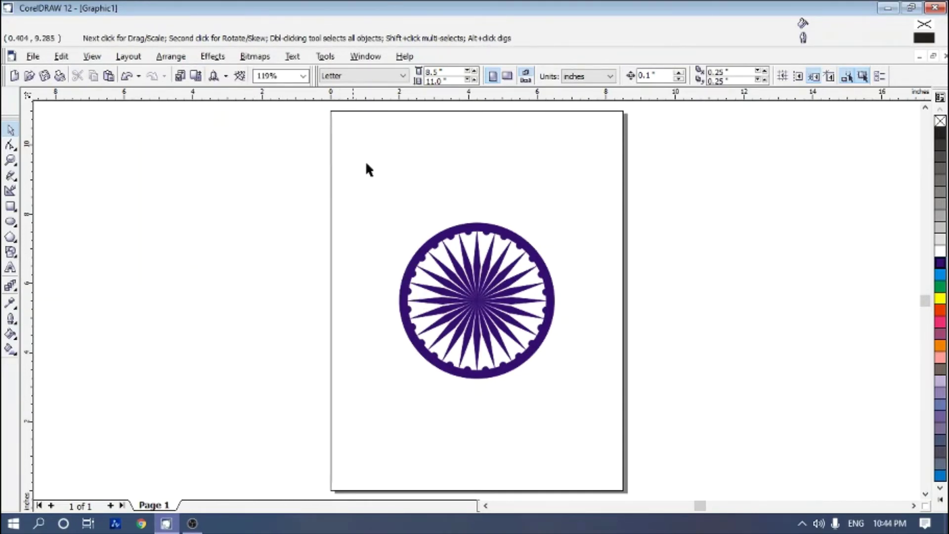
- Create a page frame rectangle of 8.5 by 11 inches and turn it into a rollover
double_click(10, 208)
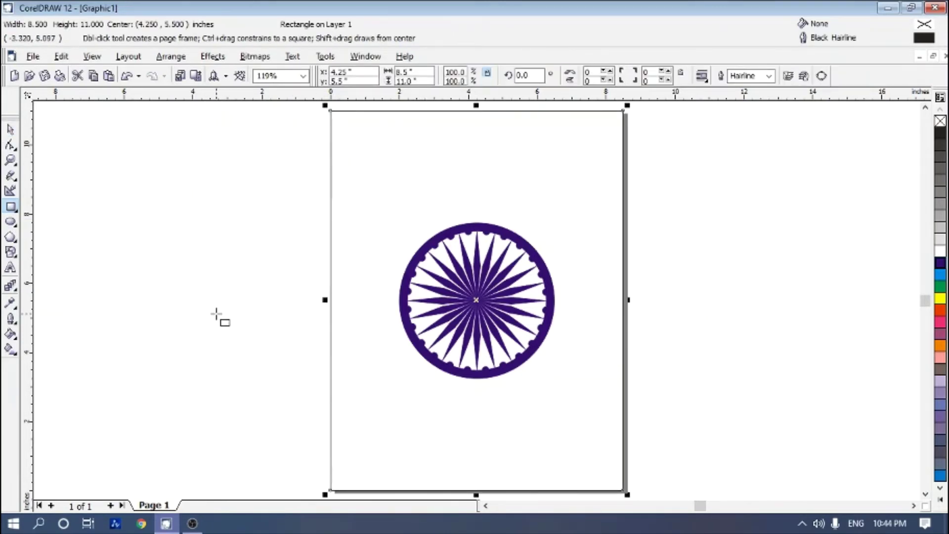
key(space)
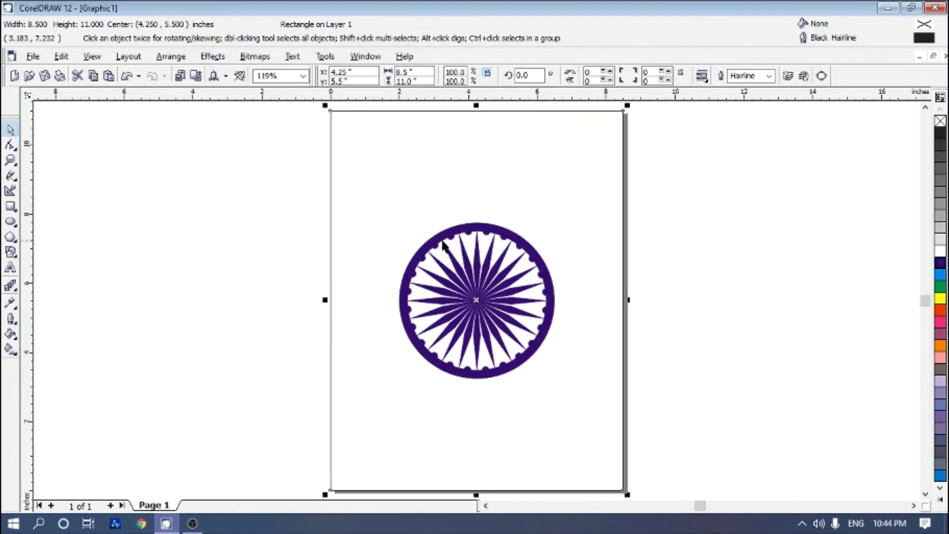
click(213, 57)
mouse_move(249, 229)
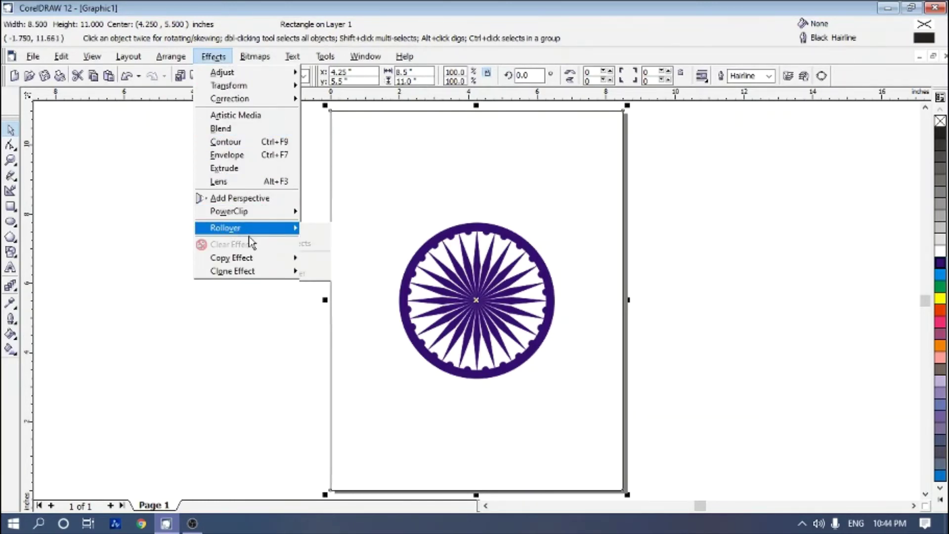
click(321, 230)
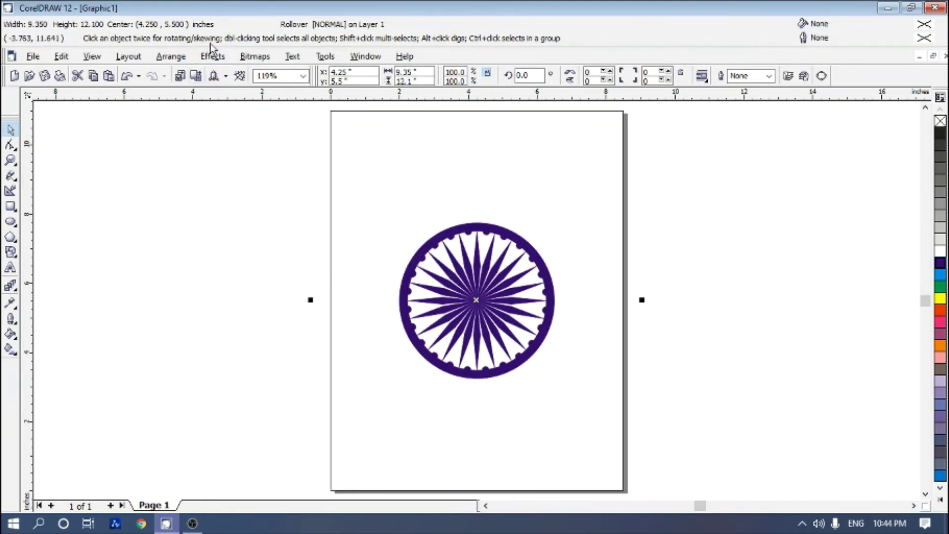
- Open the page-sized rollover for editing and switch to its OVER state
click(214, 57)
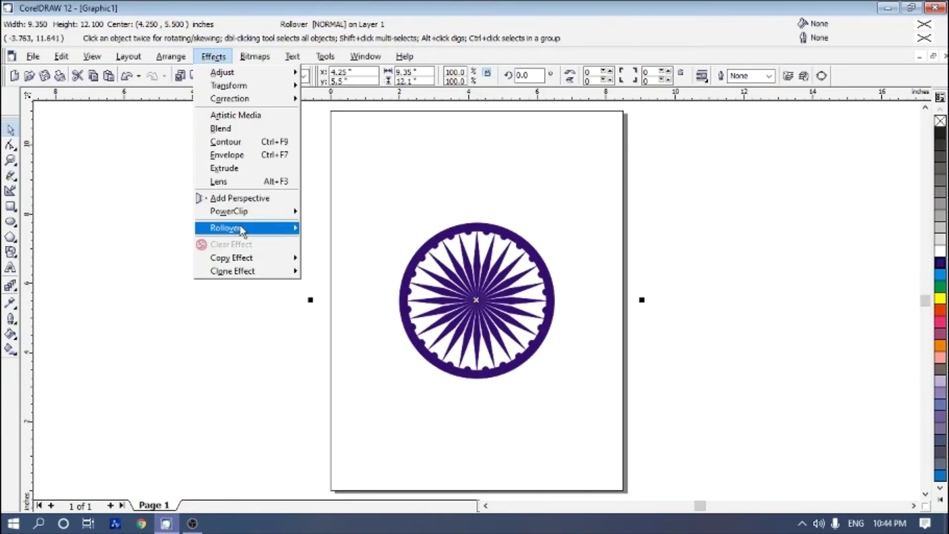
mouse_move(251, 232)
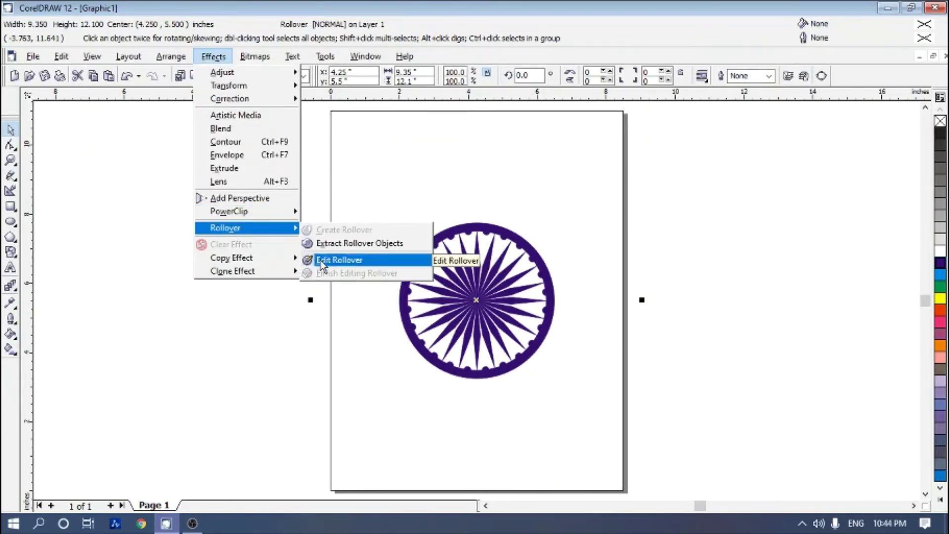
click(322, 261)
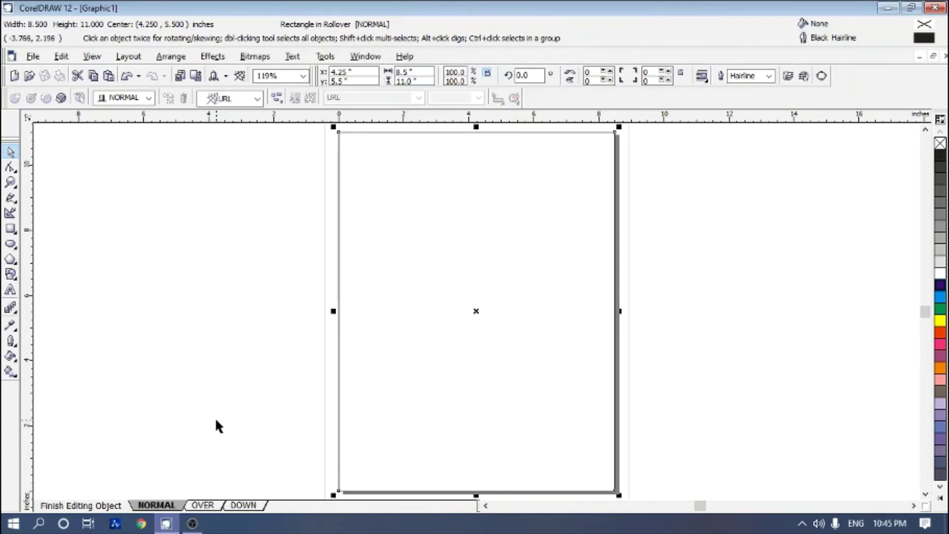
click(210, 507)
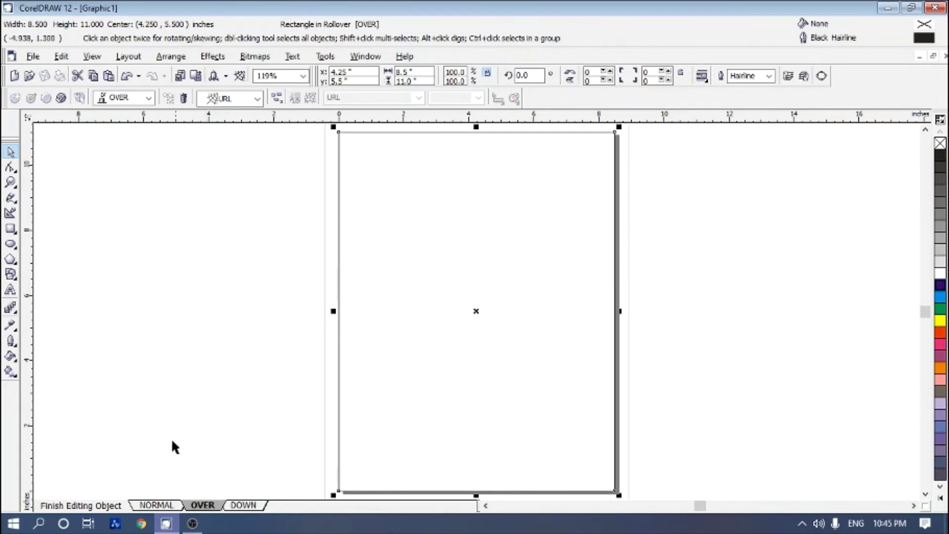
- Start a linear fountain fill on the OVER rectangle with a two-colour blend from orange to green
click(14, 359)
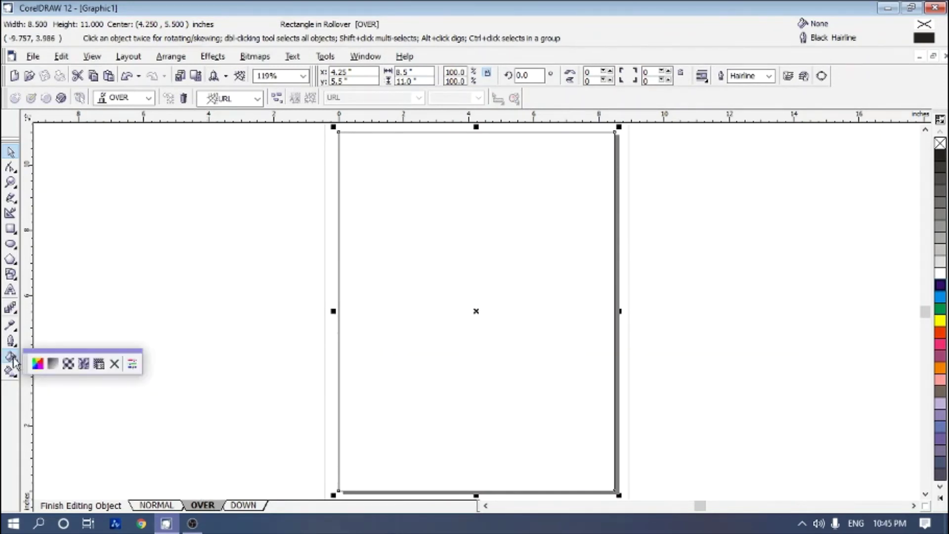
click(53, 365)
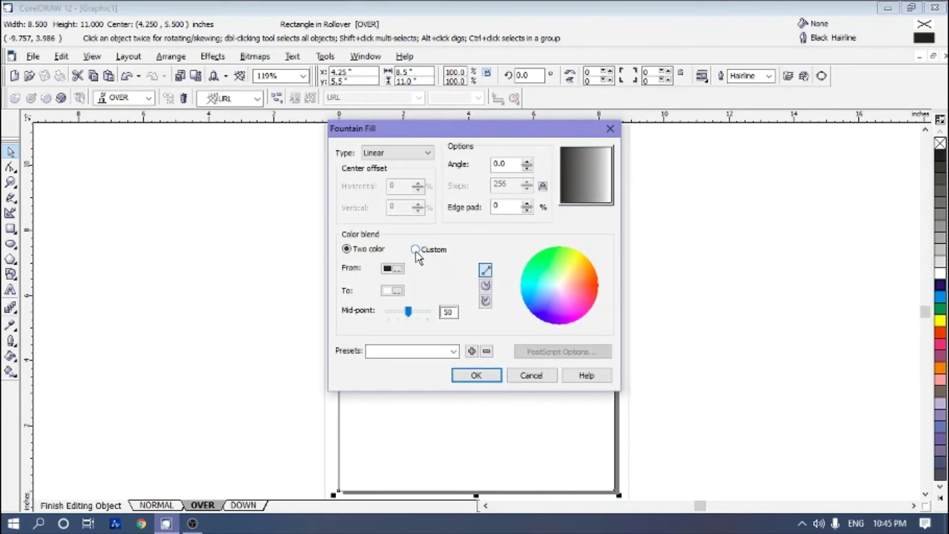
click(416, 250)
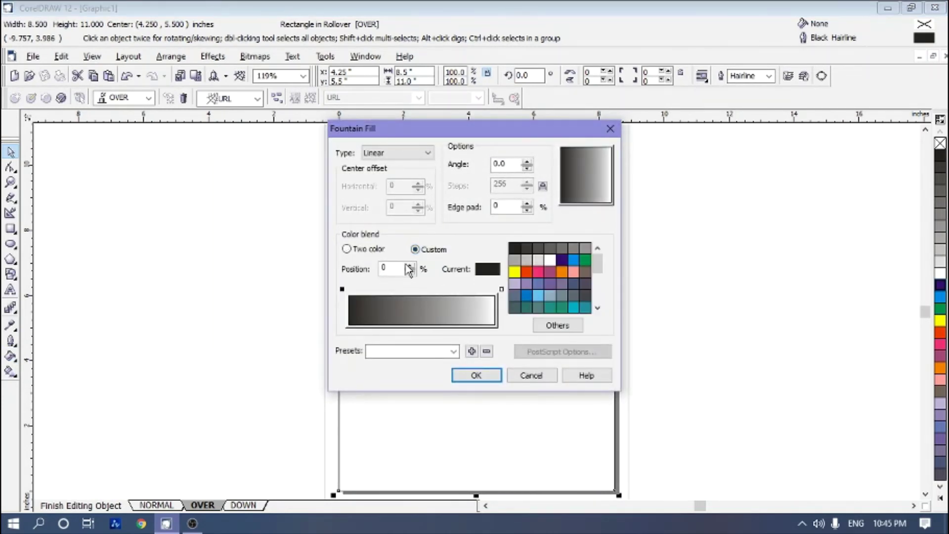
click(347, 248)
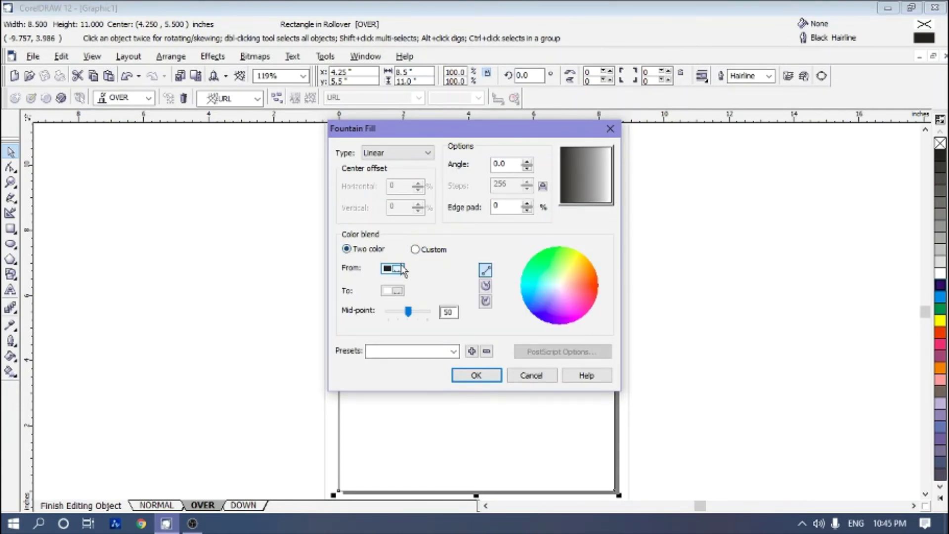
click(399, 270)
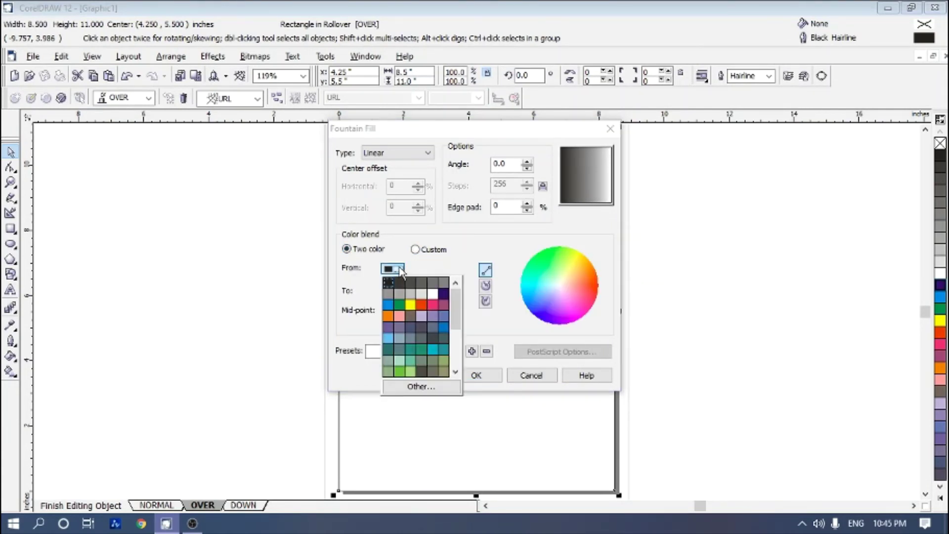
click(387, 316)
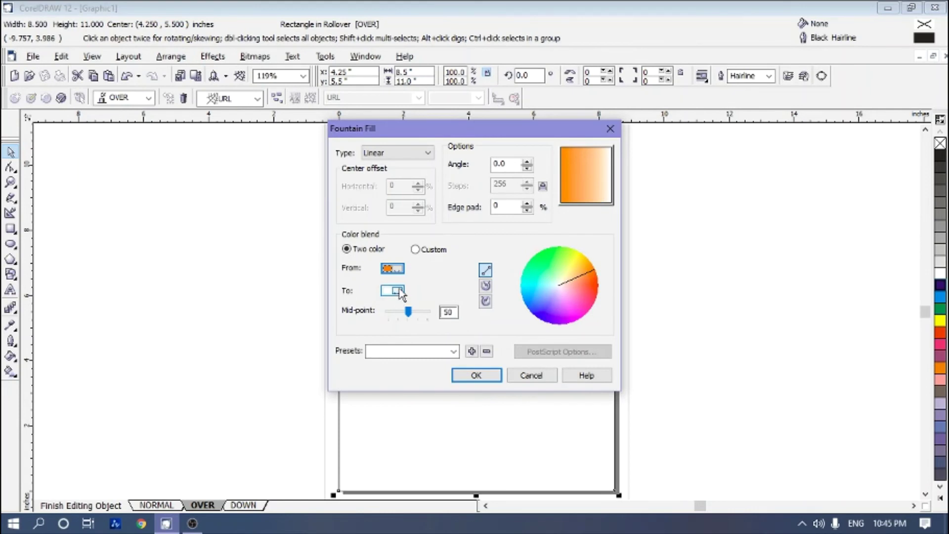
click(400, 291)
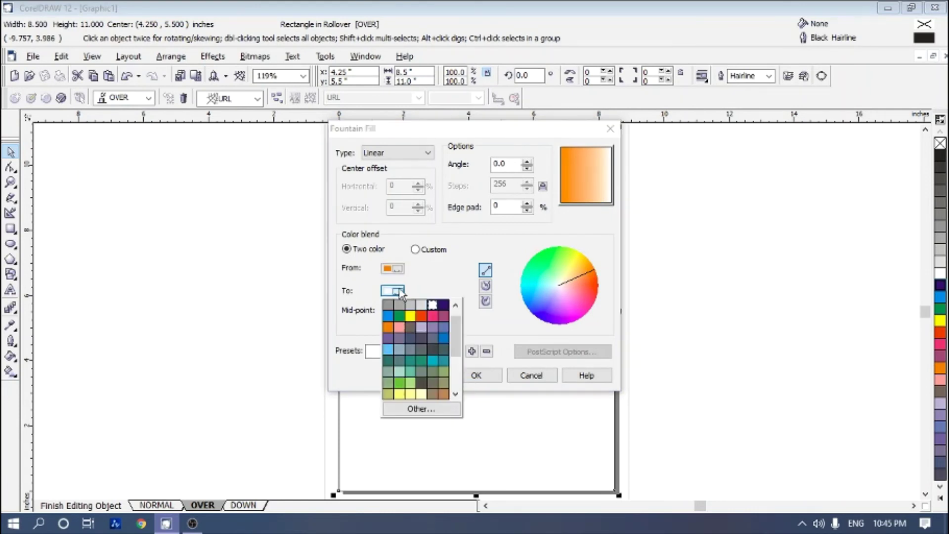
click(401, 323)
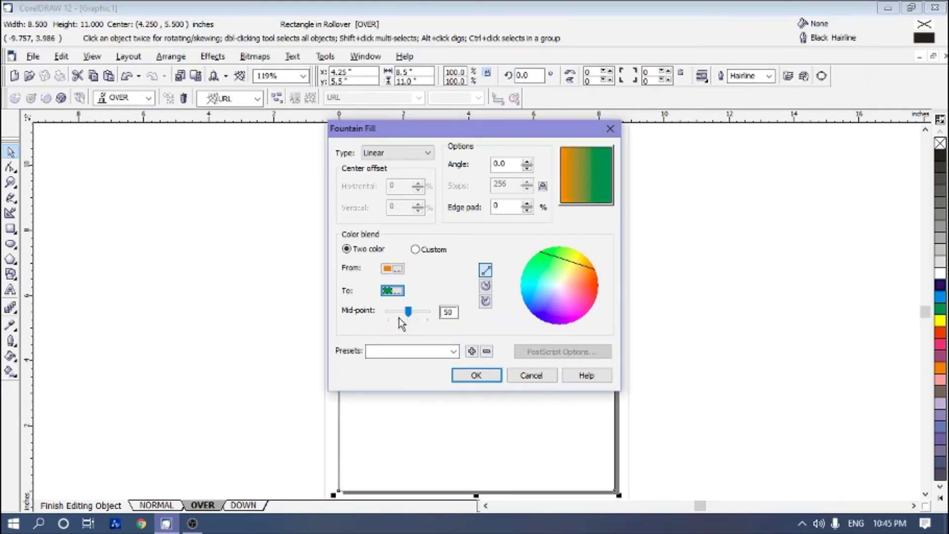
- Make the colour blend custom and add a white colour stop at the 50% position
click(415, 250)
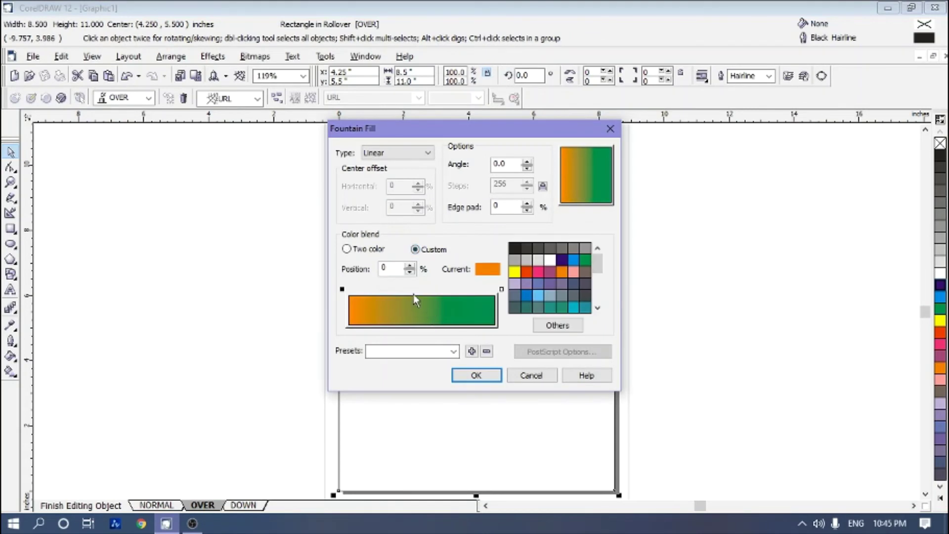
double_click(417, 290)
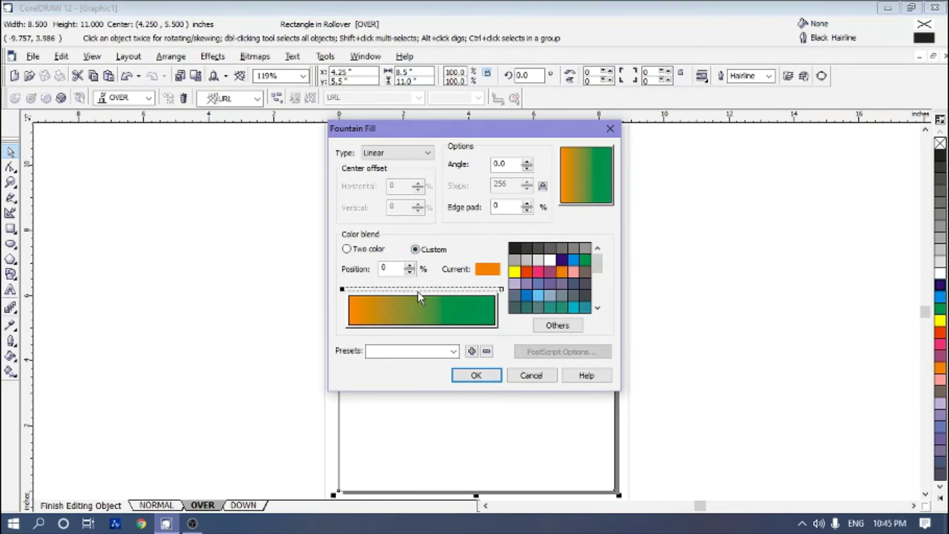
click(549, 260)
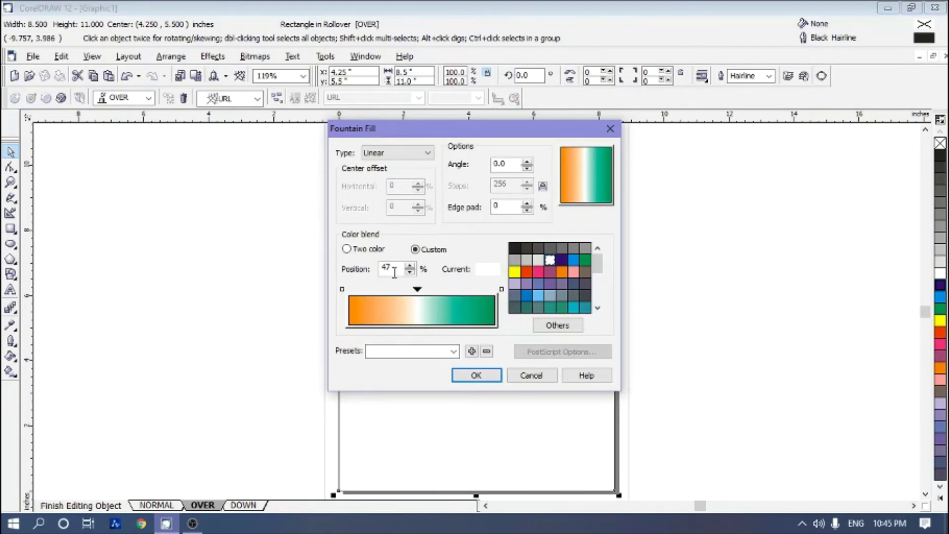
click(410, 267)
click(410, 267)
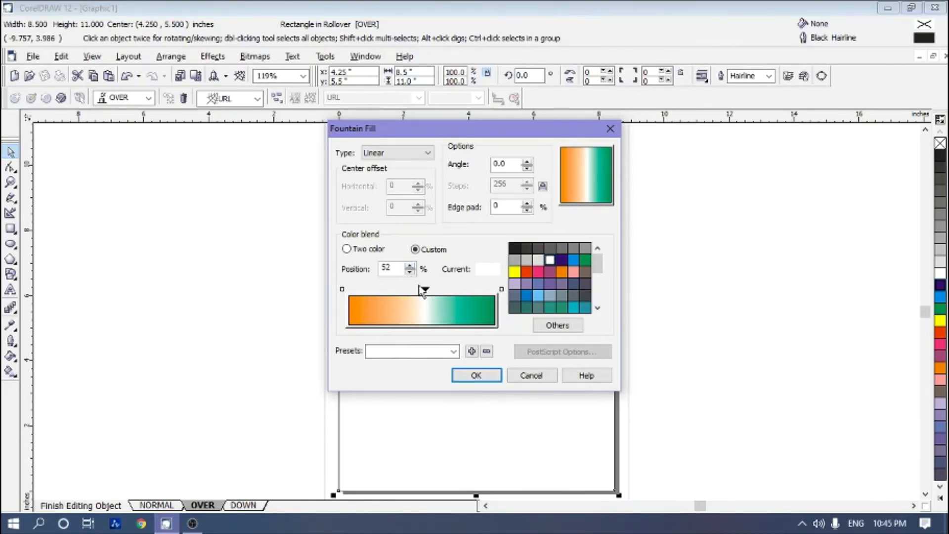
click(425, 291)
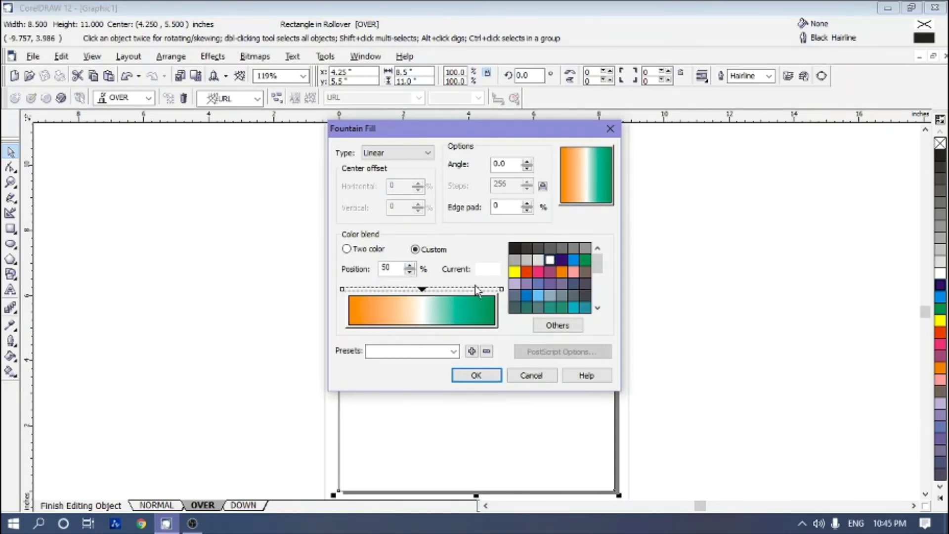
- Set the fountain fill's angle to -90 degrees so orange is uppermost, and apply the fill
click(585, 177)
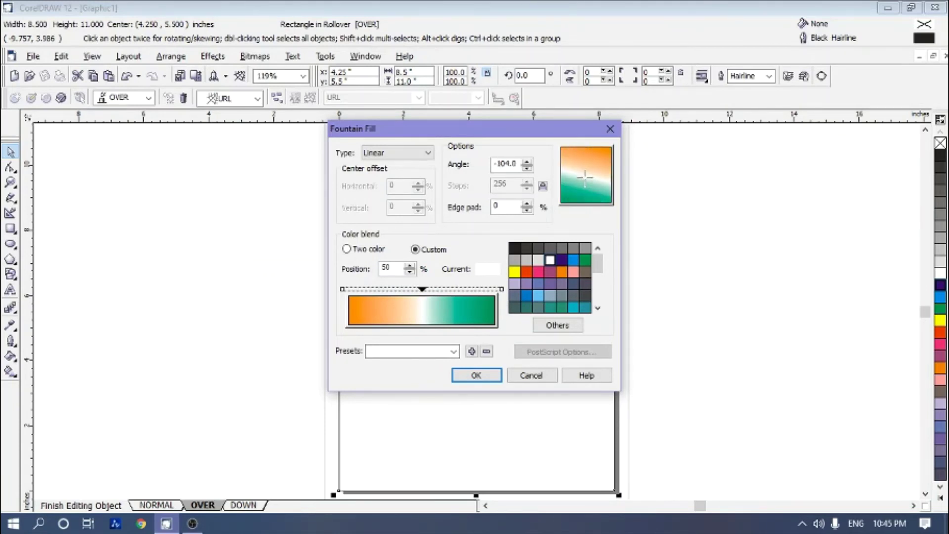
drag(574, 175, 586, 197)
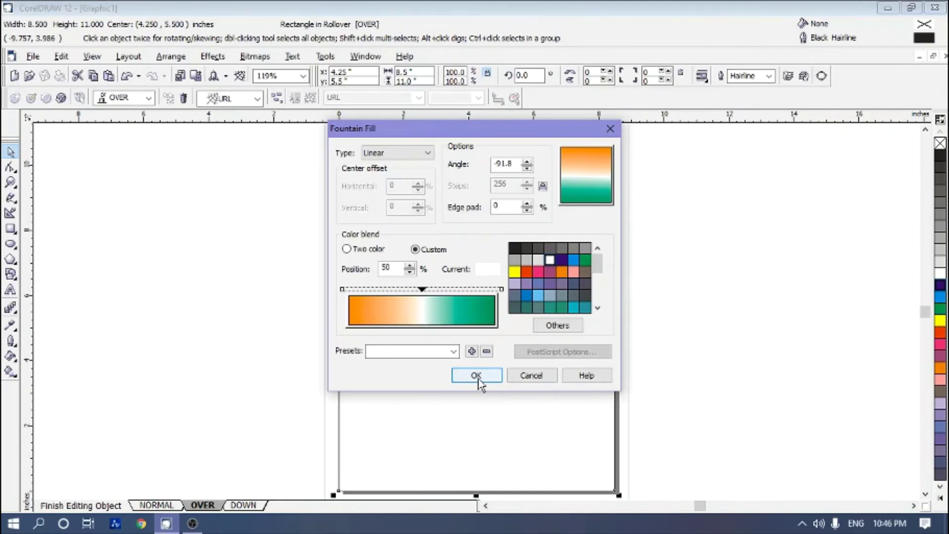
drag(515, 162, 477, 158)
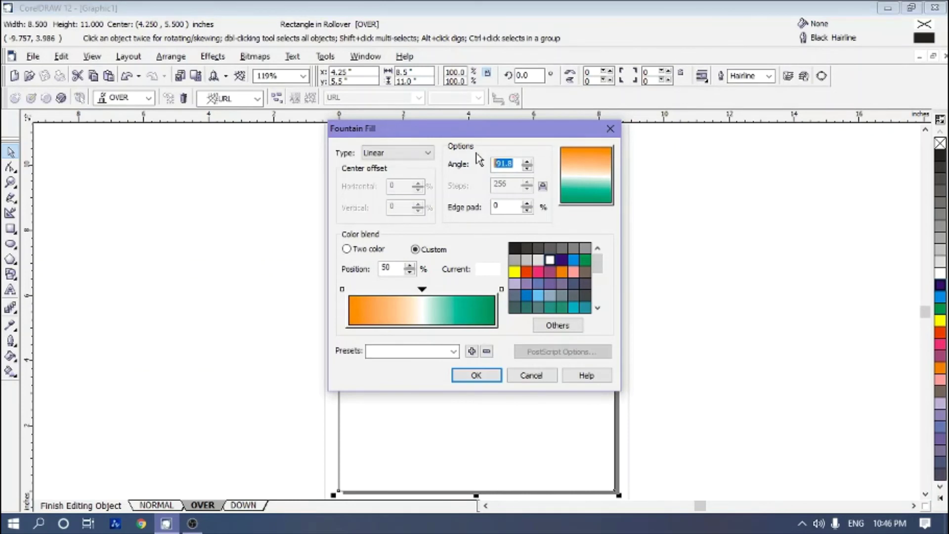
text(90)
key(Return)
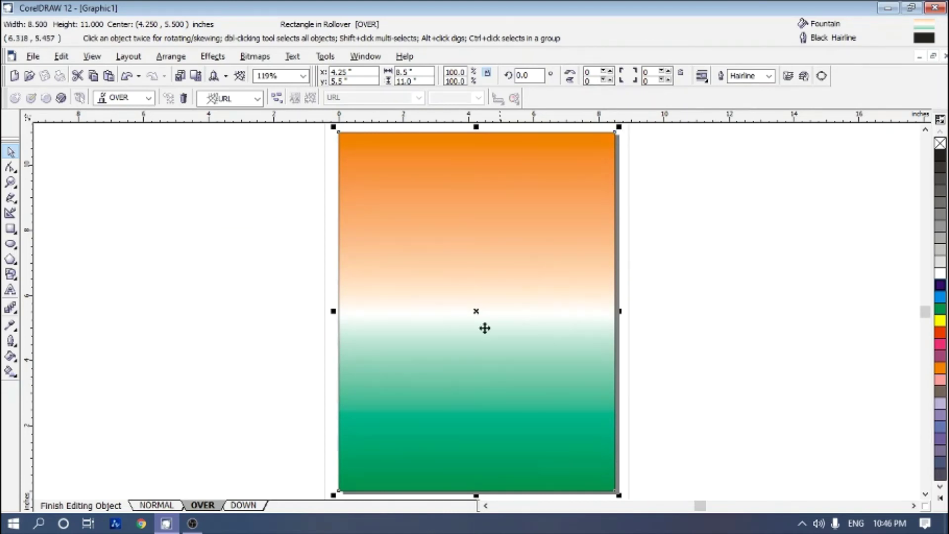
- Send the gradient rectangle to the back and finish editing the rollover
click(171, 56)
mouse_move(179, 115)
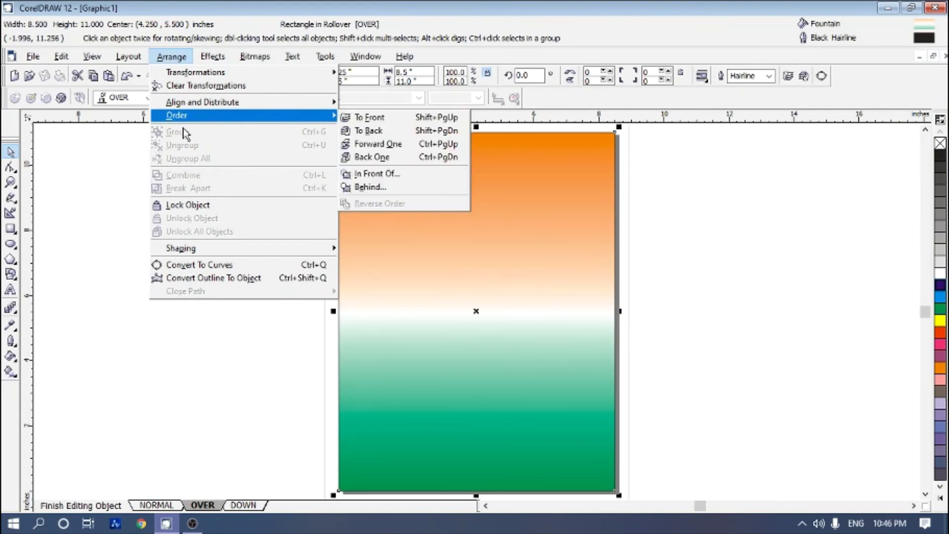
click(370, 130)
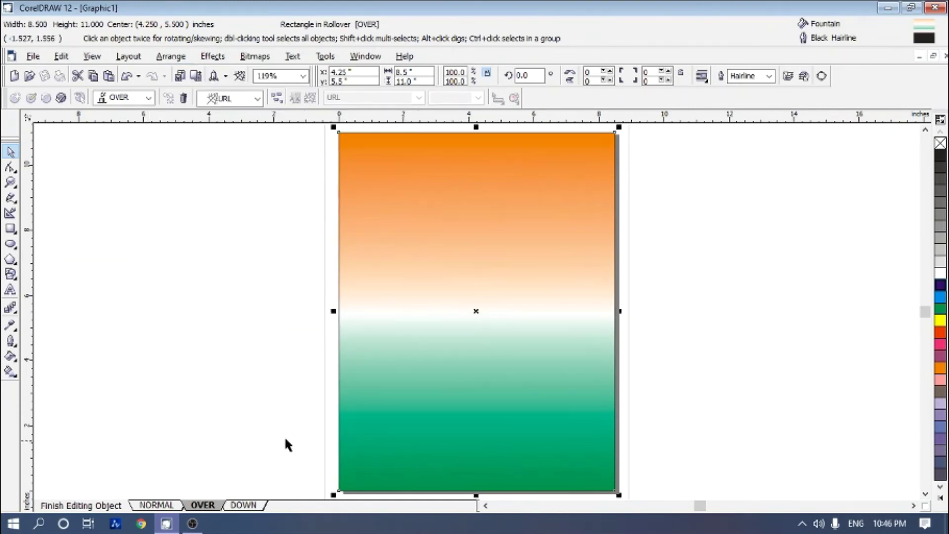
click(95, 510)
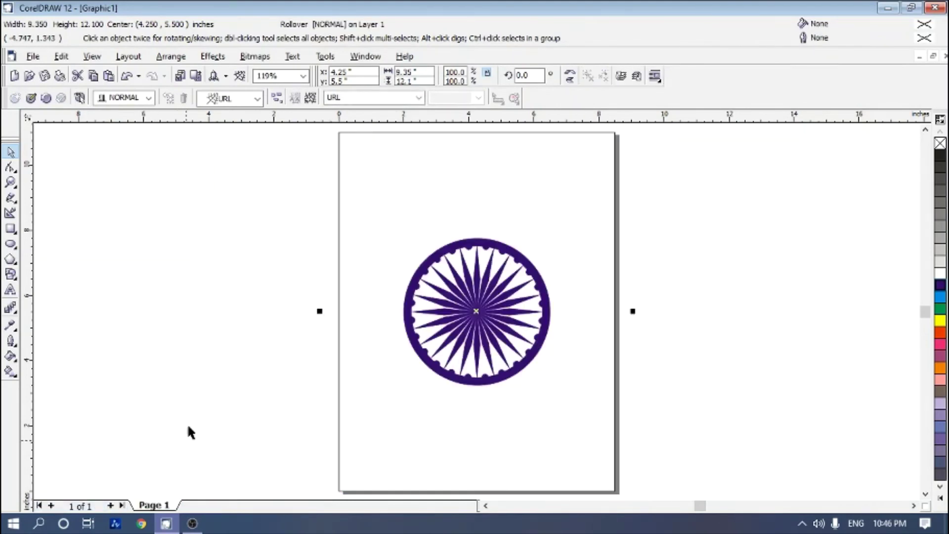
- Deselect the rollover and enable rollover mode to test the gradient on the page
click(211, 321)
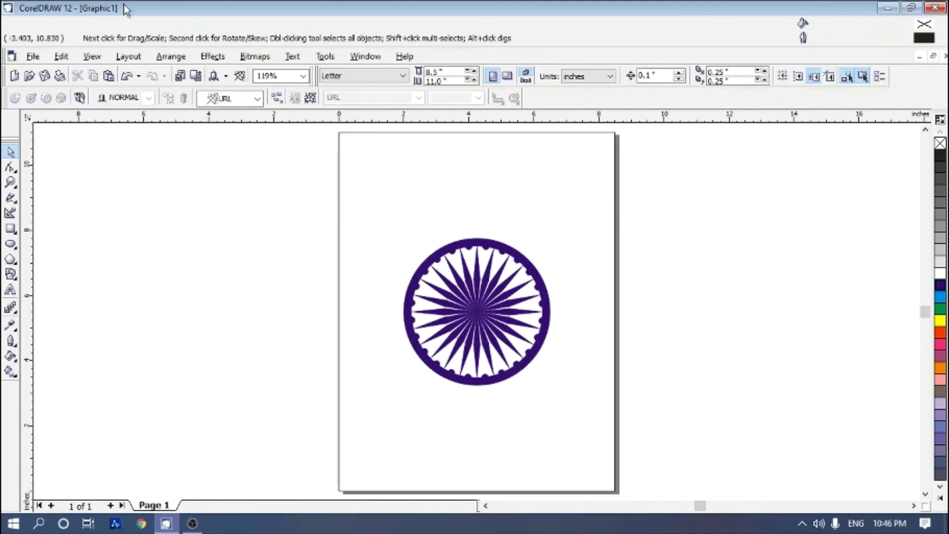
click(91, 57)
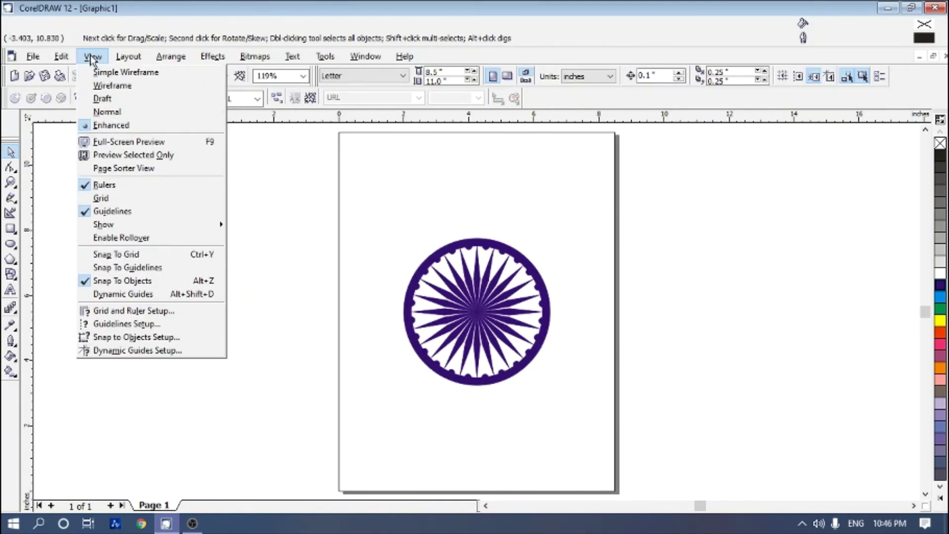
click(85, 237)
click(158, 417)
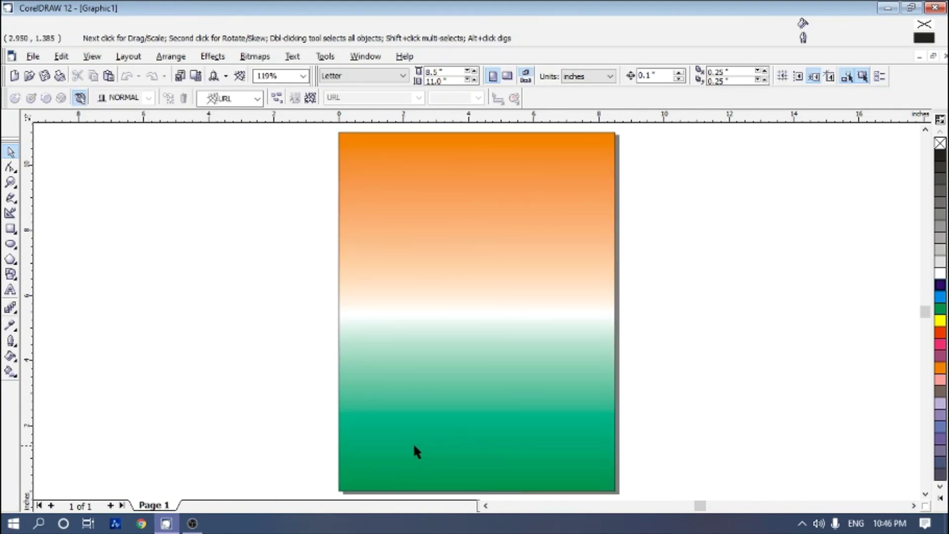
click(171, 56)
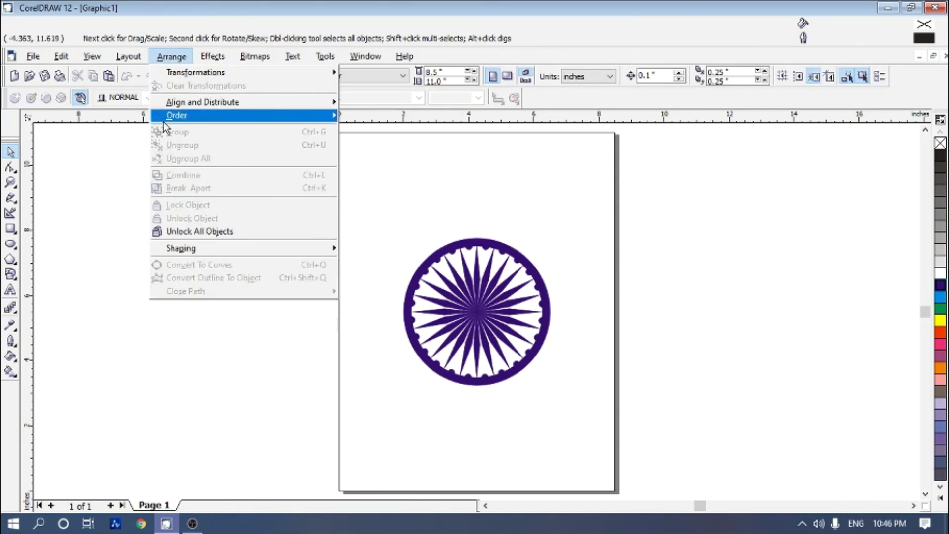
mouse_move(203, 118)
click(213, 397)
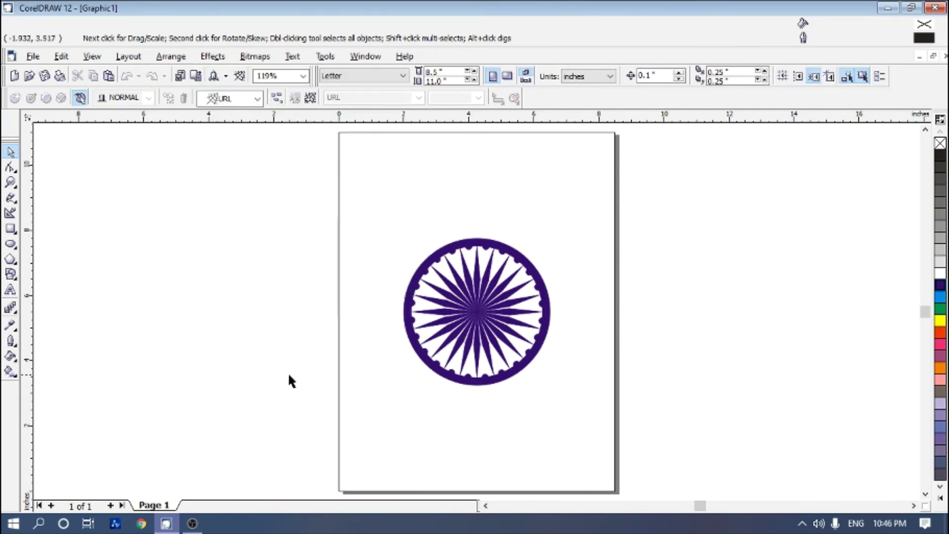
- Disable rollover mode and send the rollover object to the back, behind the wheel
click(92, 56)
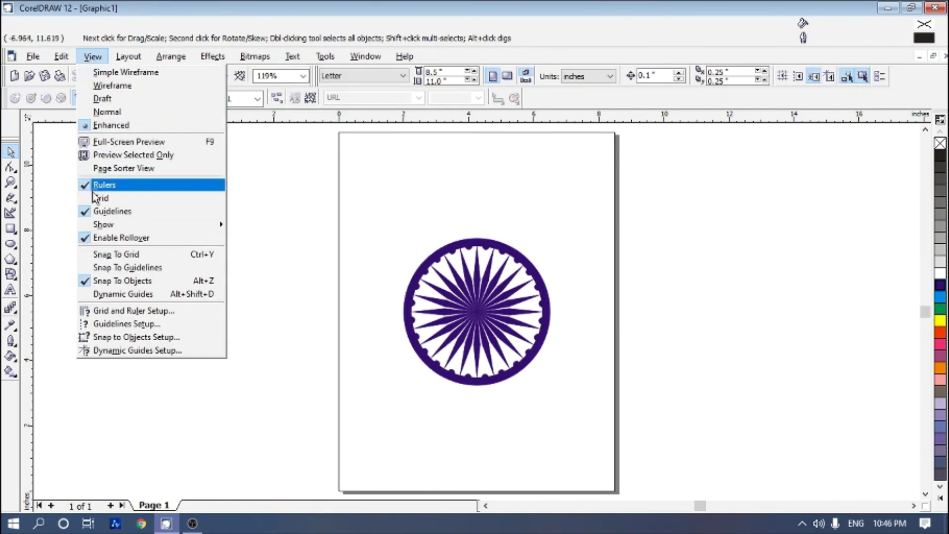
click(90, 238)
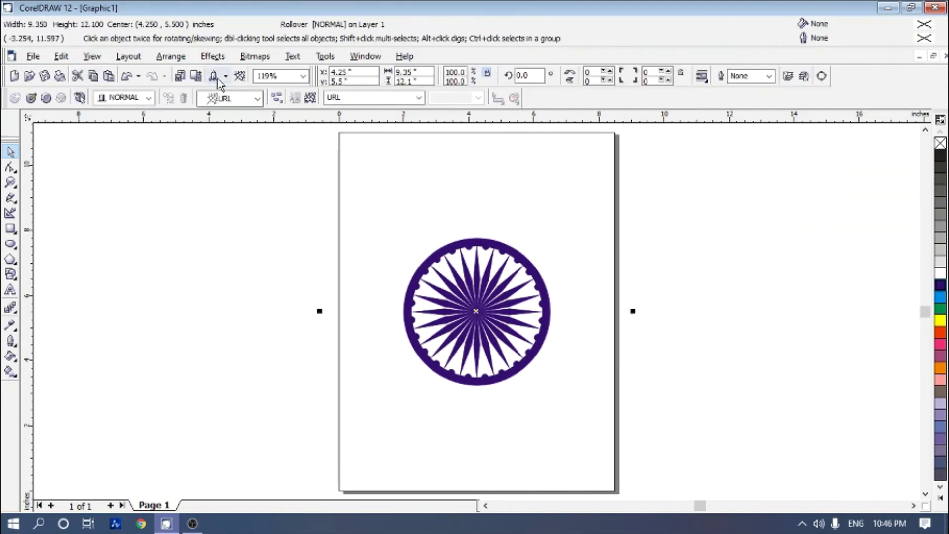
click(181, 58)
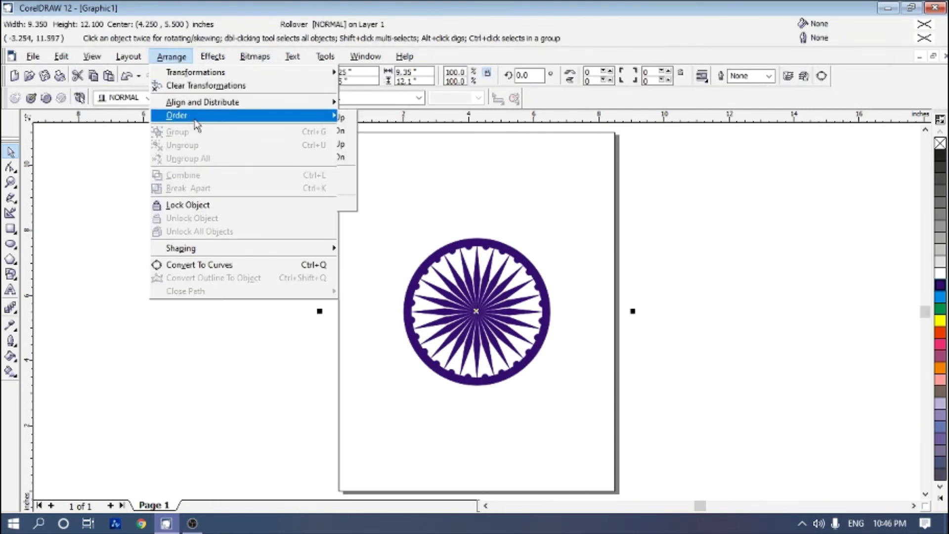
mouse_move(202, 116)
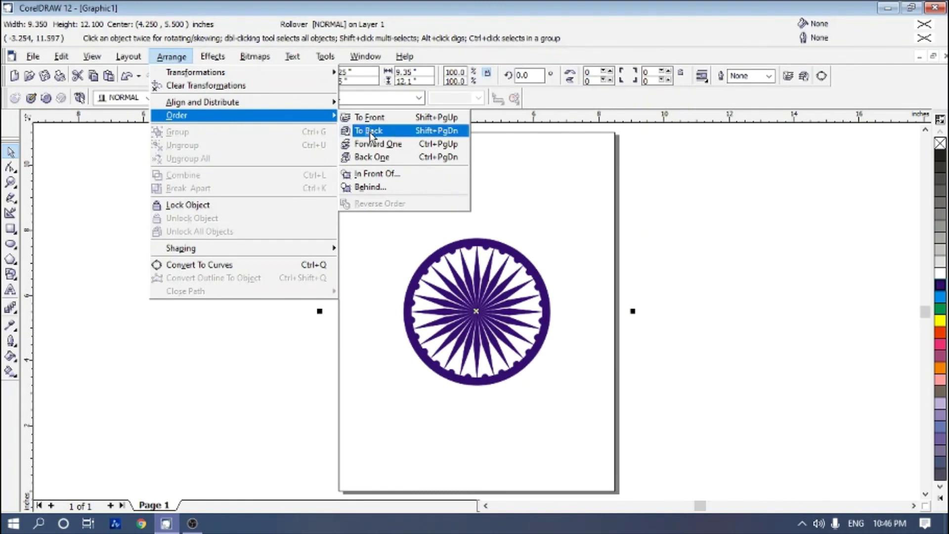
click(370, 132)
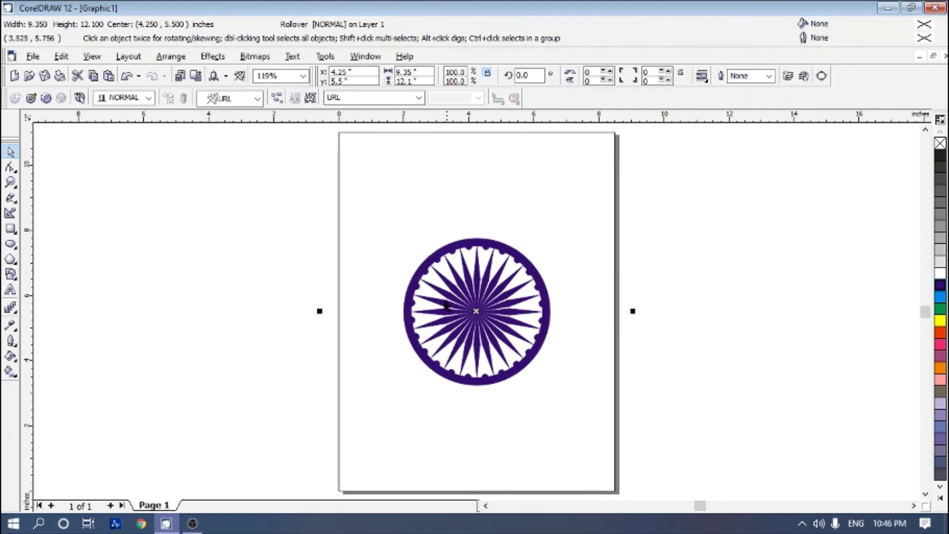
- Enable rollover mode again and clear the selection
click(95, 57)
click(91, 240)
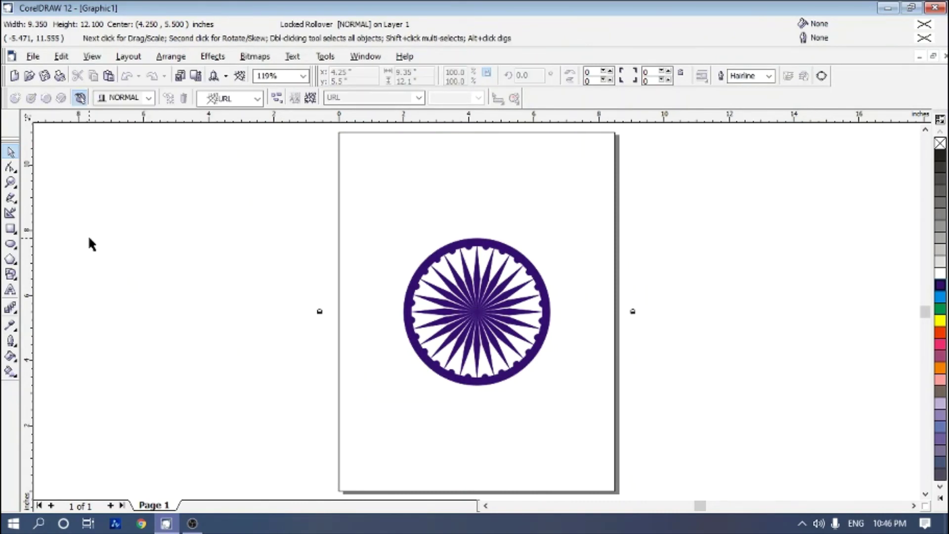
click(233, 287)
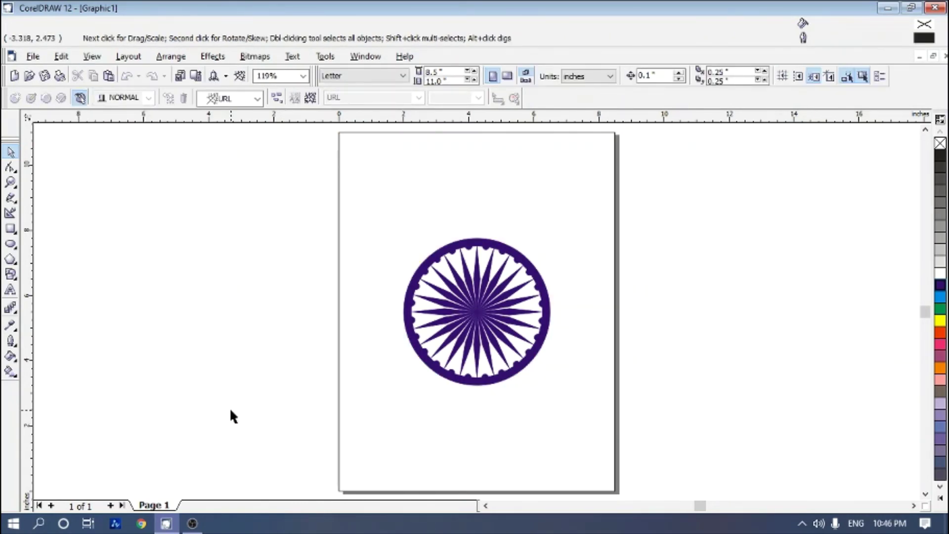